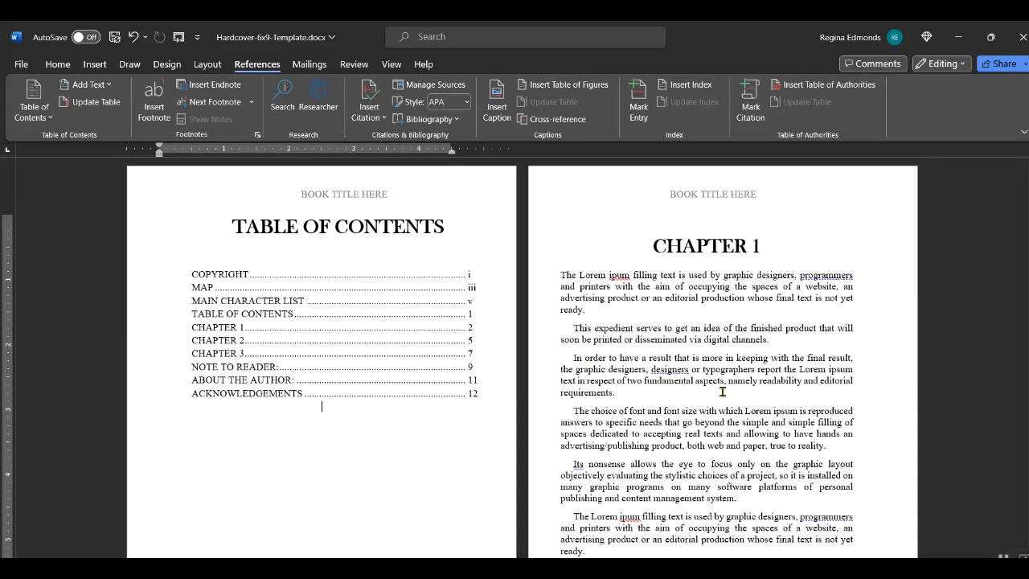
# - Select the word 'designers' in Chapter 1 and bring up the Home ribbon's formatting and styles tools
pyautogui.doubleClick(655, 370)
pyautogui.scroll(-3, 640, 362)
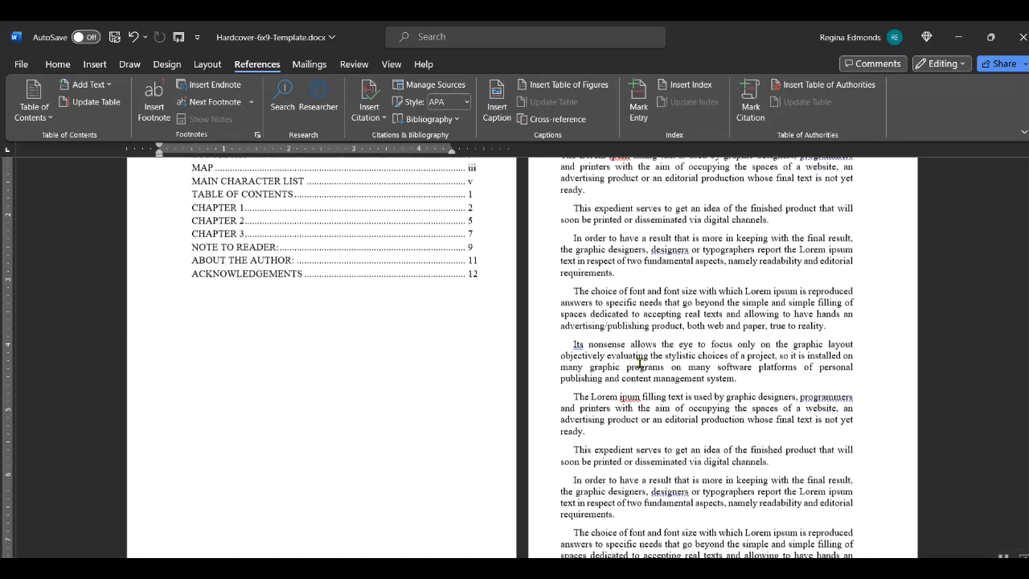
pyautogui.click(56, 66)
pyautogui.scroll(3, 748, 341)
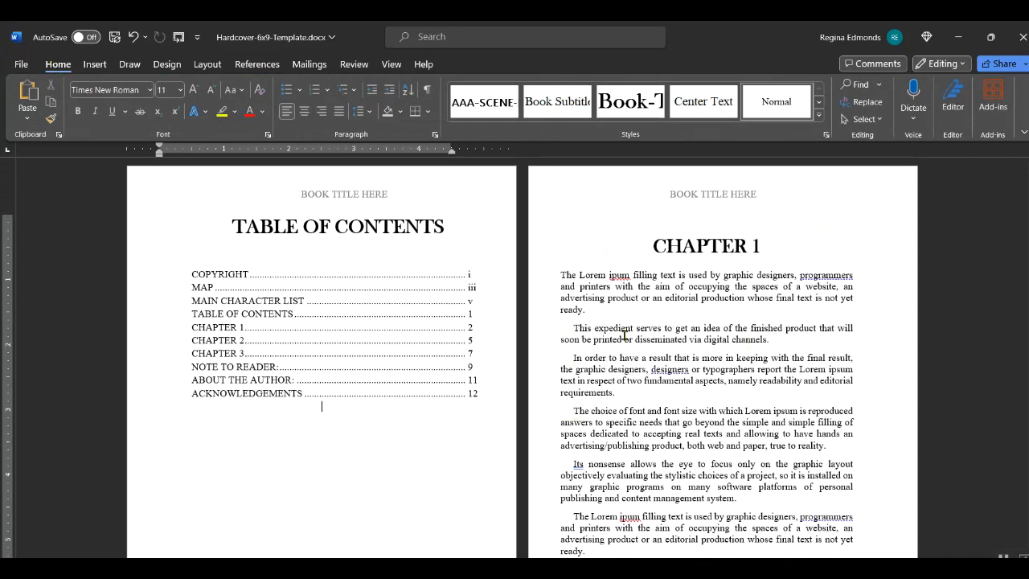
# - From a Chapter 1 body paragraph, open the Normal style's Modify Style dialog and its Paragraph settings
pyautogui.click(574, 326)
pyautogui.scroll(-2, 574, 326)
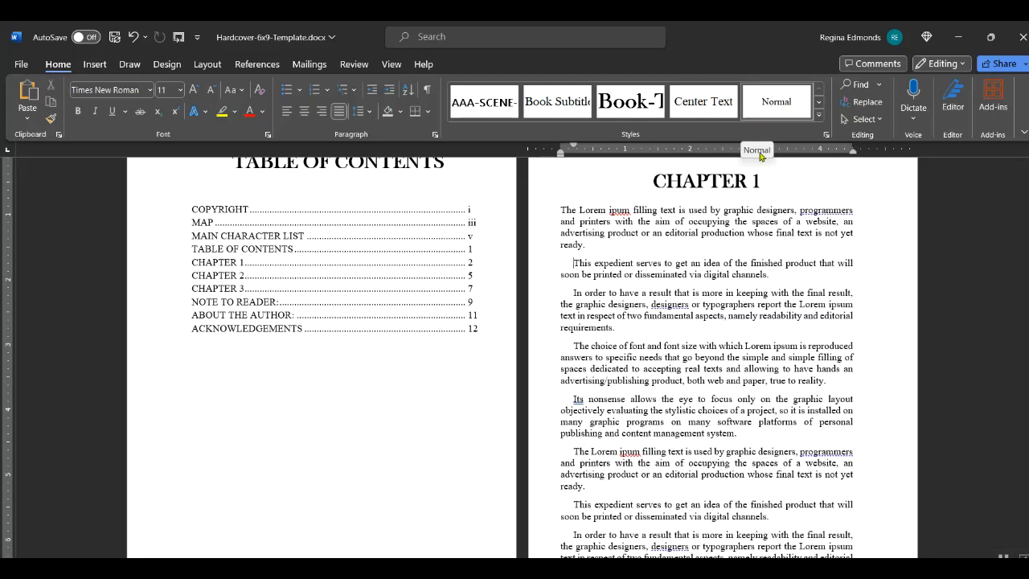
pyautogui.rightClick(771, 109)
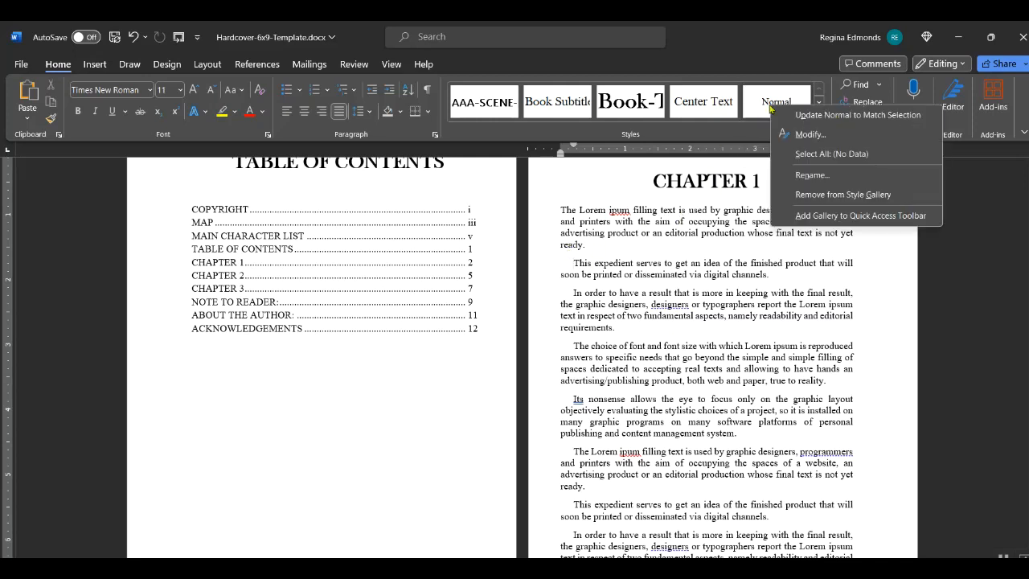
pyautogui.click(808, 134)
pyautogui.moveTo(523, 109); pyautogui.dragTo(339, 121)
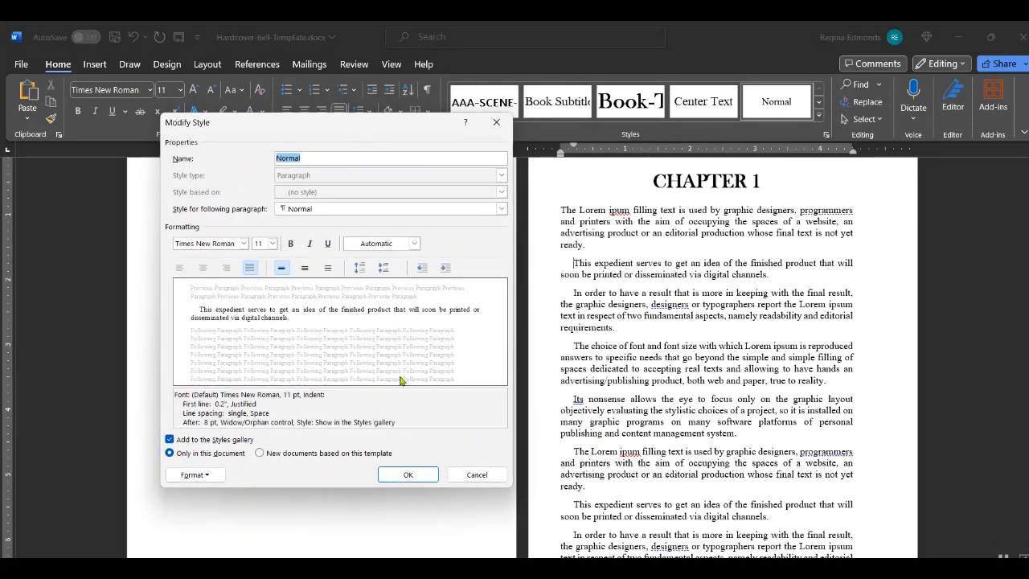
pyautogui.click(215, 479)
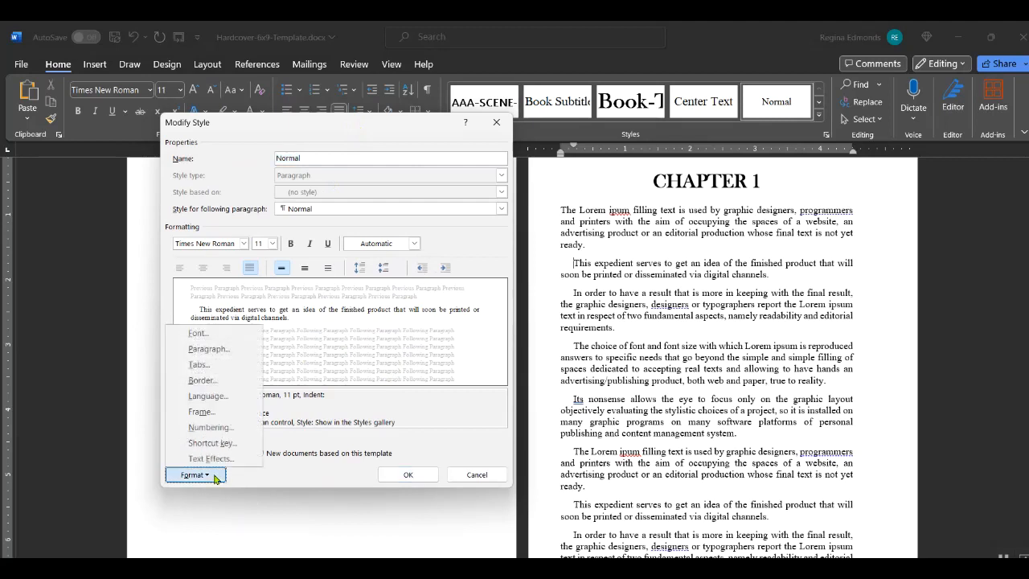
pyautogui.click(214, 351)
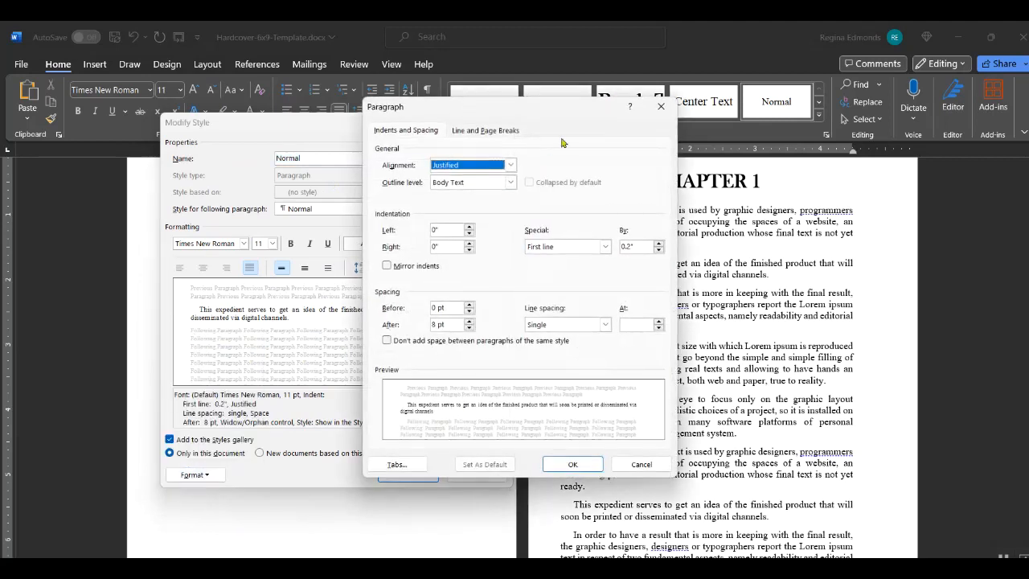
pyautogui.moveTo(541, 110); pyautogui.dragTo(334, 115)
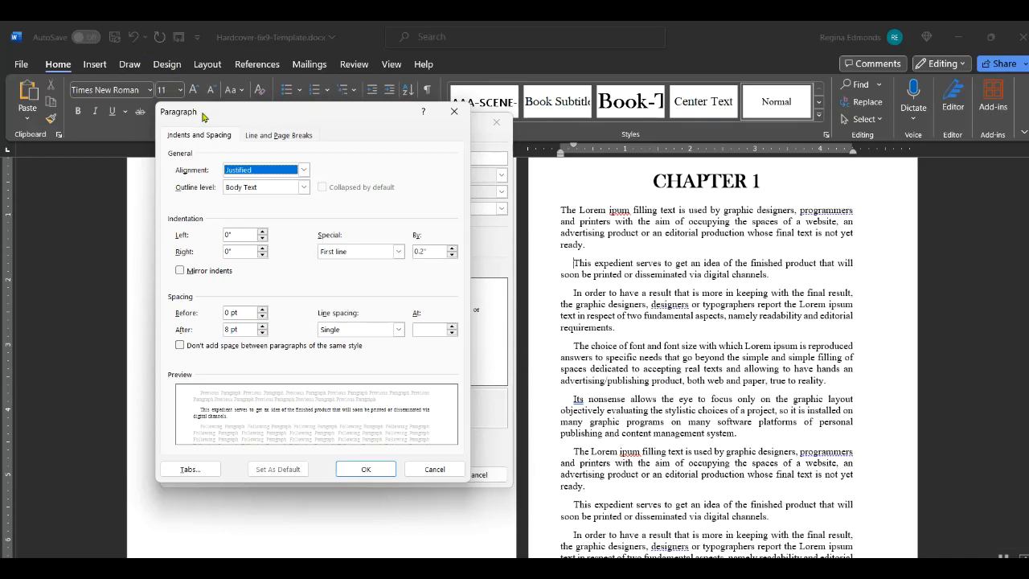
pyautogui.click(431, 473)
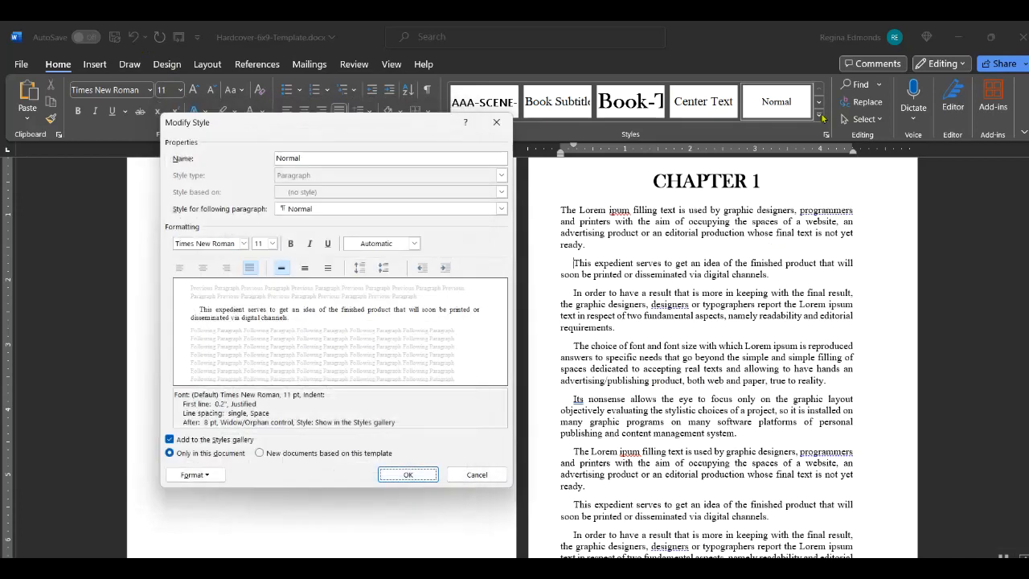
# - Close the Normal style dialogs and open the Normal-No-Indent style for modification
pyautogui.click(340, 122)
pyautogui.click(496, 122)
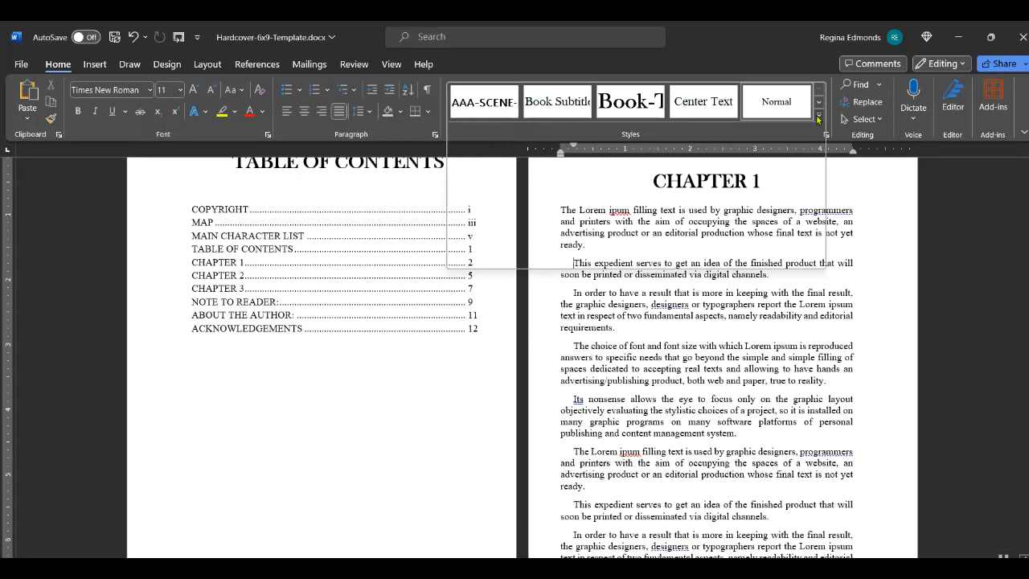
pyautogui.click(817, 119)
pyautogui.rightClick(485, 146)
pyautogui.click(498, 170)
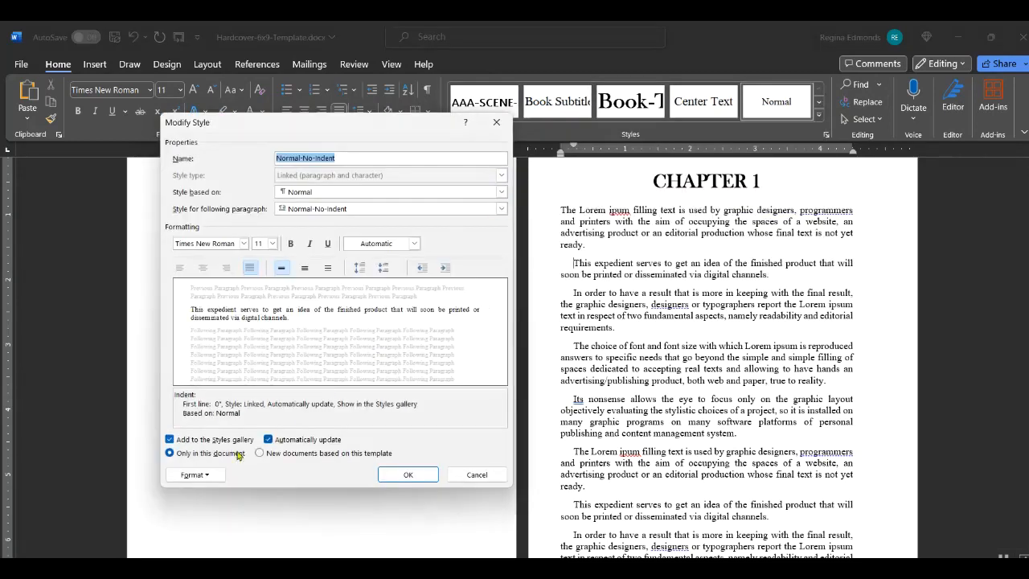
# - Confirm the Normal-No-Indent paragraph settings keep Special indentation at (none), then cancel
pyautogui.click(197, 475)
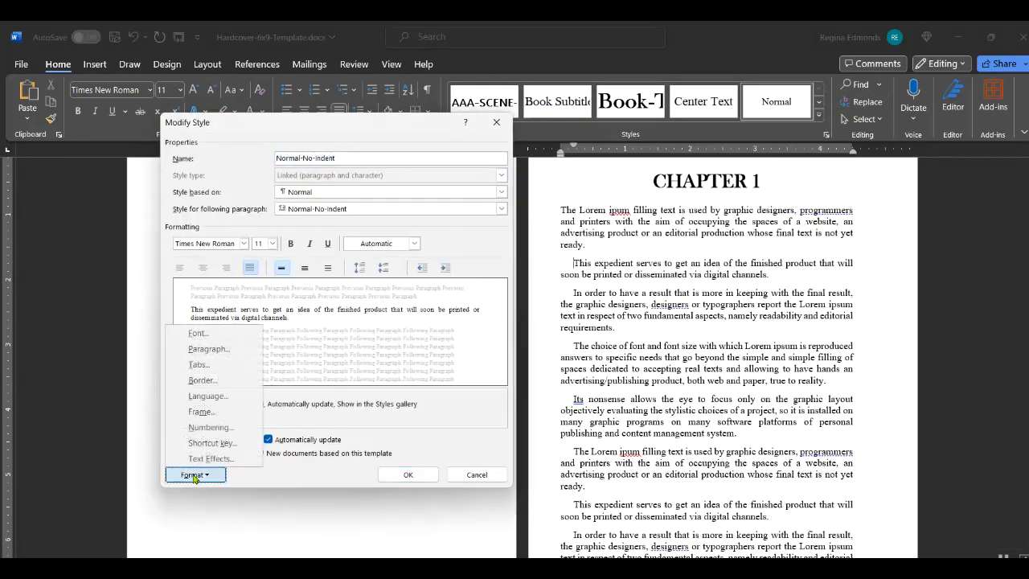
pyautogui.click(207, 349)
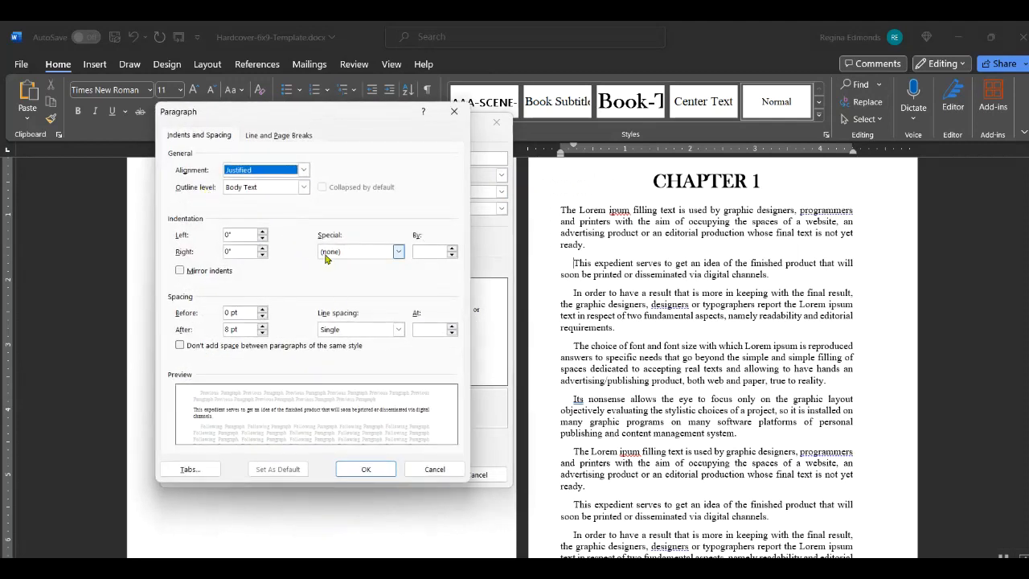
pyautogui.click(398, 252)
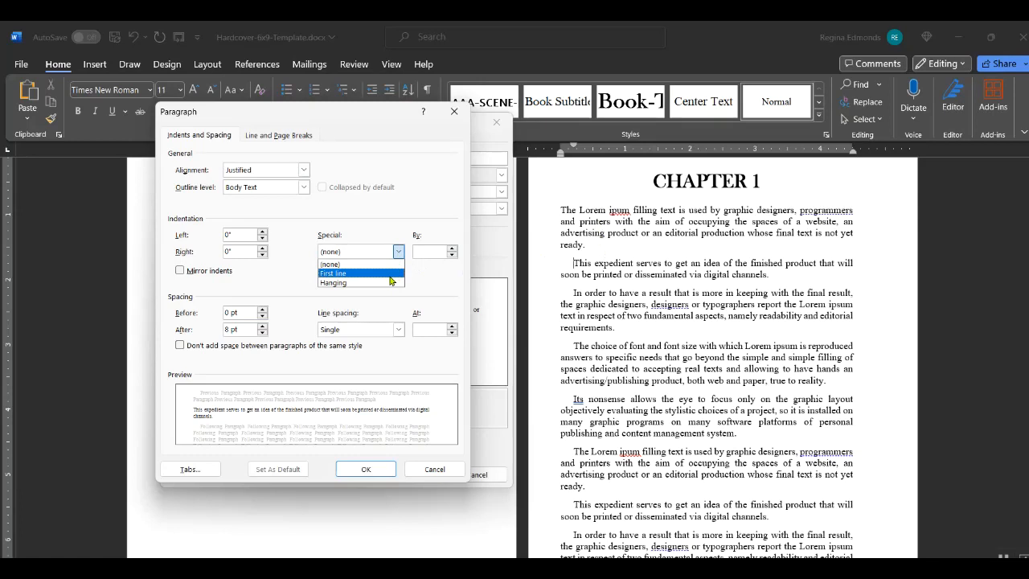
pyautogui.click(391, 268)
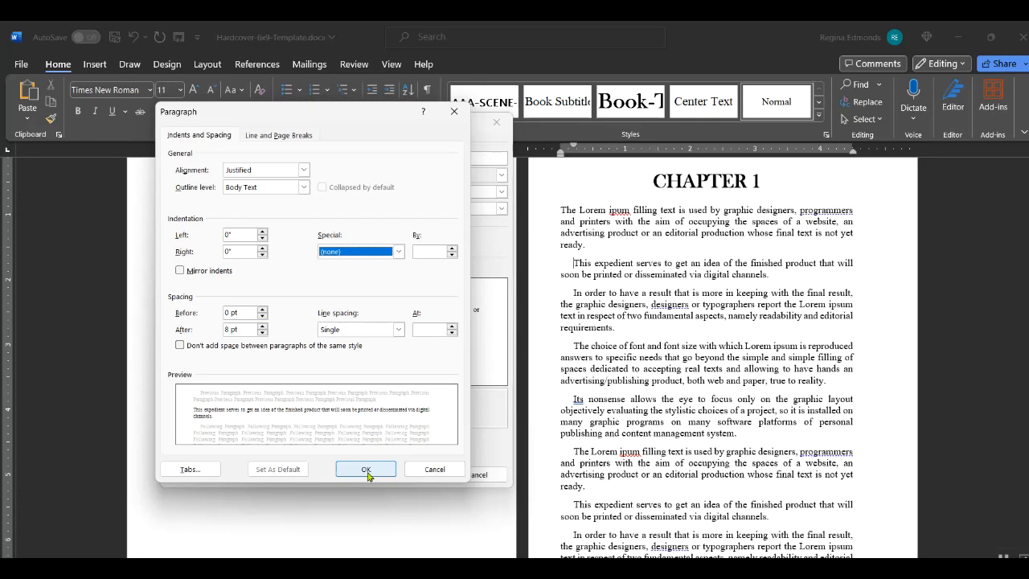
pyautogui.click(422, 471)
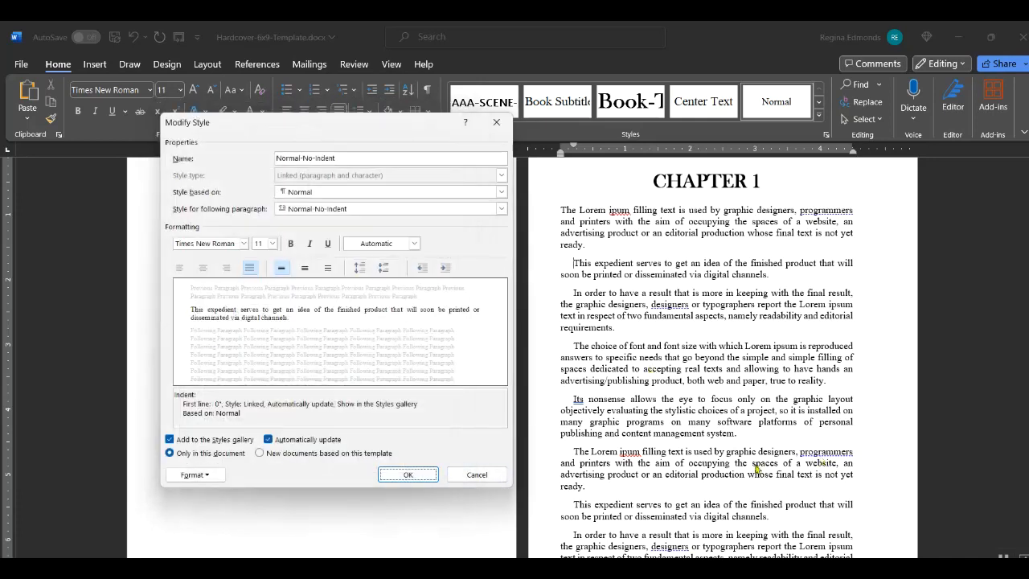
# - Cancel the Normal-No-Indent Modify Style dialog unchanged and scroll back up the document
pyautogui.click(490, 478)
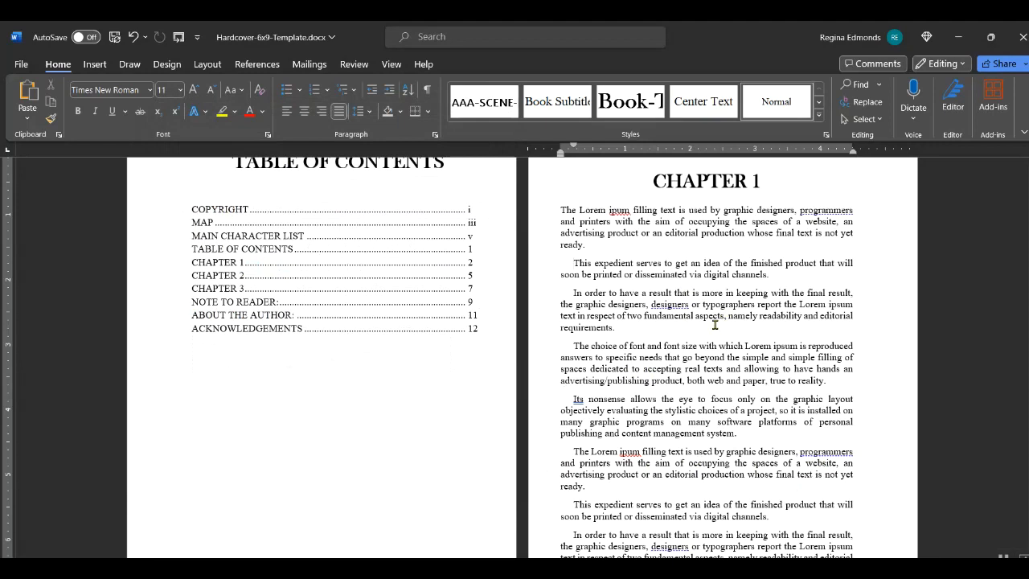
pyautogui.scroll(2, 713, 323)
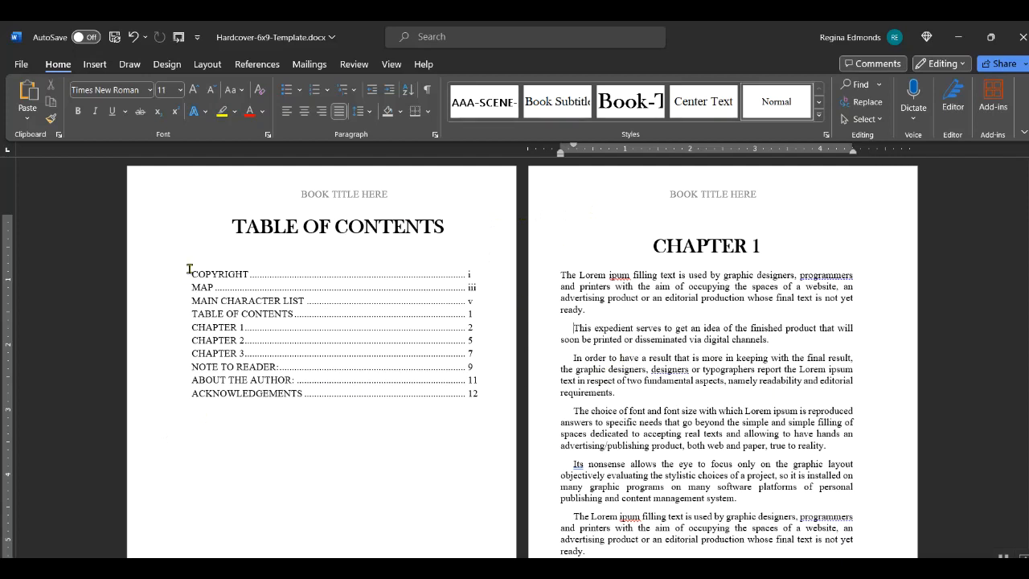
# - Delete the old contents entries, restore Chapter 1's page break, and place the cursor below the title
pyautogui.moveTo(191, 272); pyautogui.dragTo(479, 408)
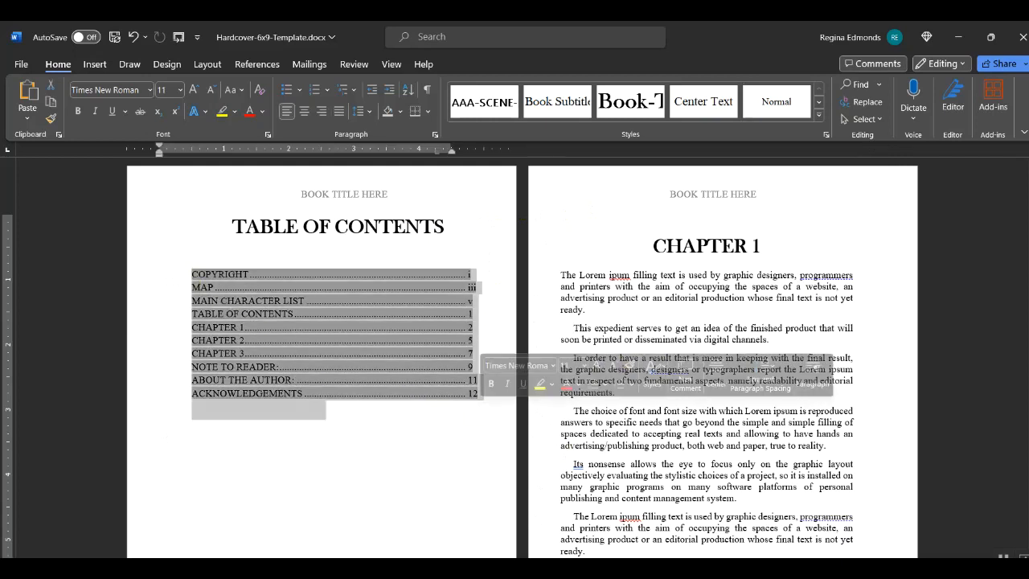
pyautogui.press('Delete')
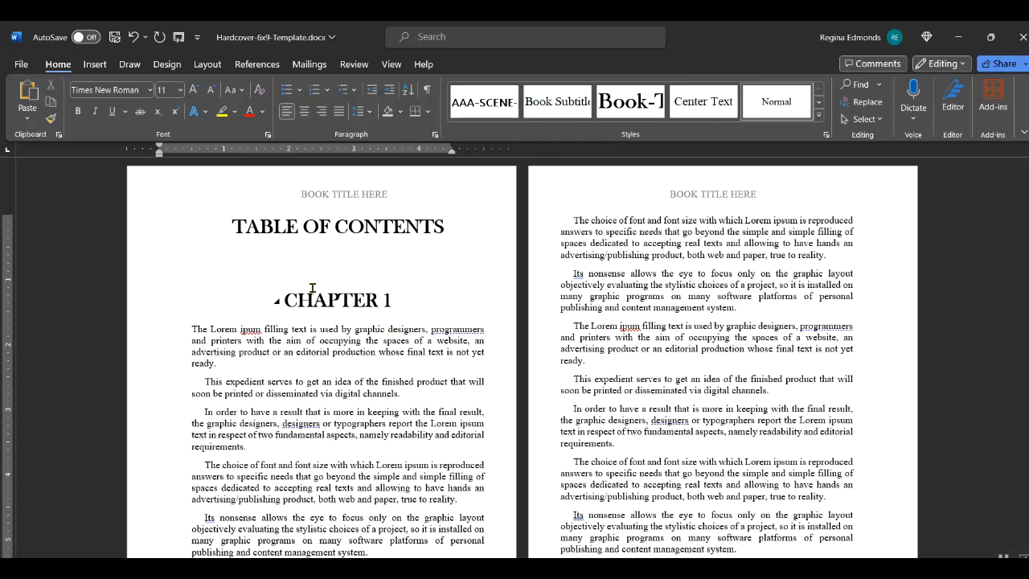
pyautogui.hotkey('ctrl', 'Return')
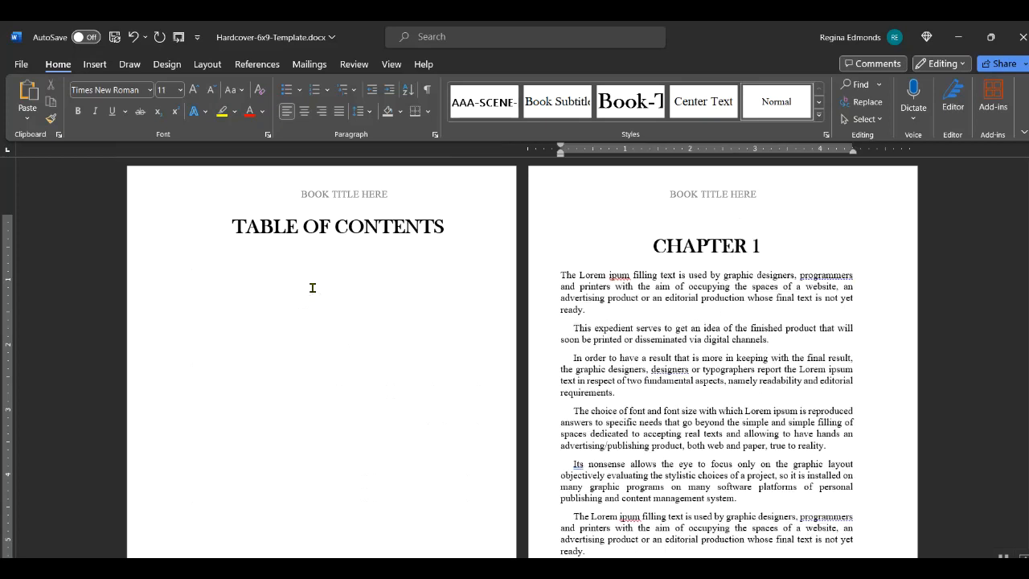
pyautogui.click(195, 266)
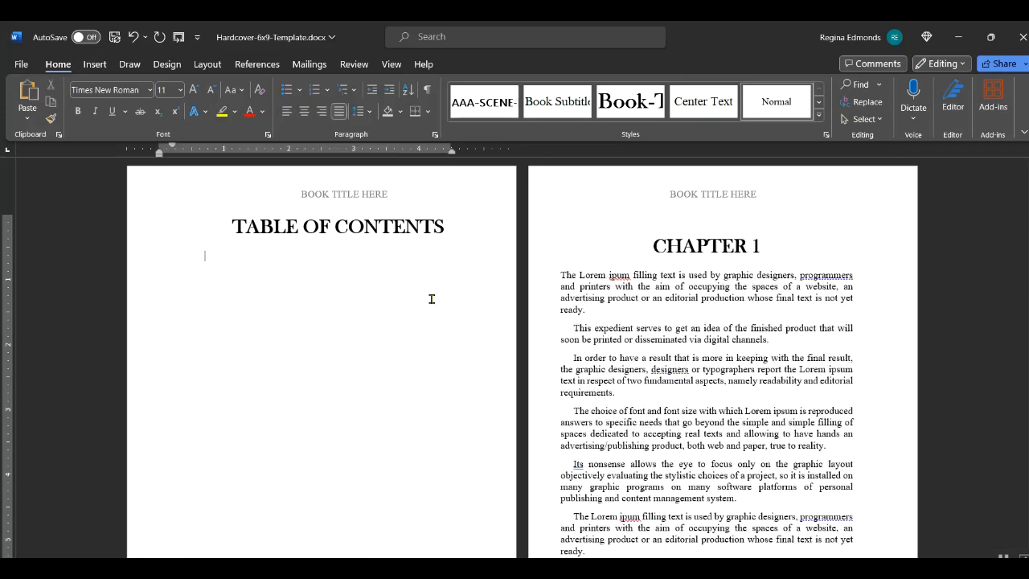
# - Configure a Custom Table of Contents with page numbers instead of hyperlinks, dotted leader, and 1 level
pyautogui.click(254, 64)
pyautogui.click(30, 112)
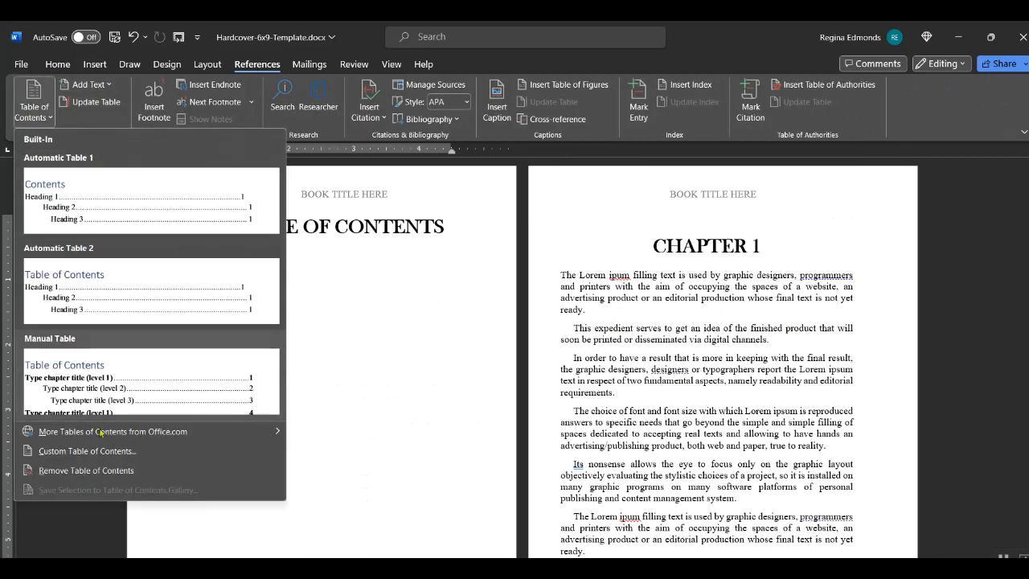
pyautogui.click(100, 455)
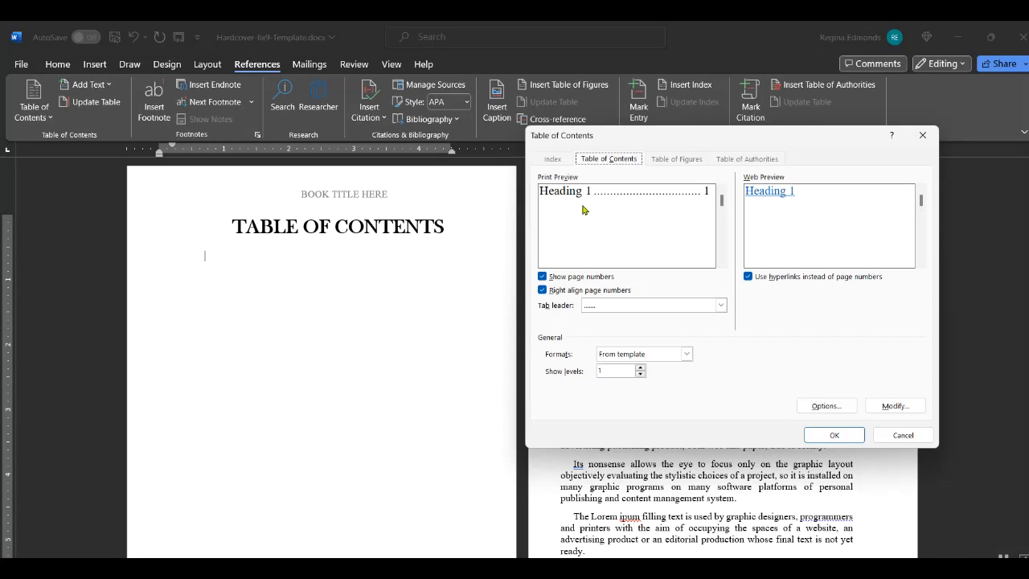
pyautogui.click(748, 276)
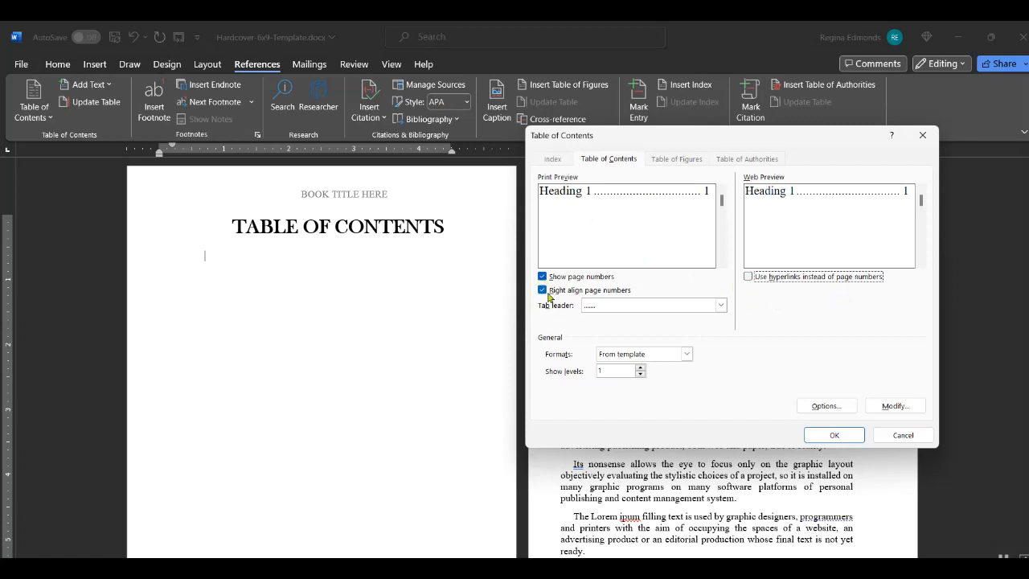
pyautogui.click(720, 306)
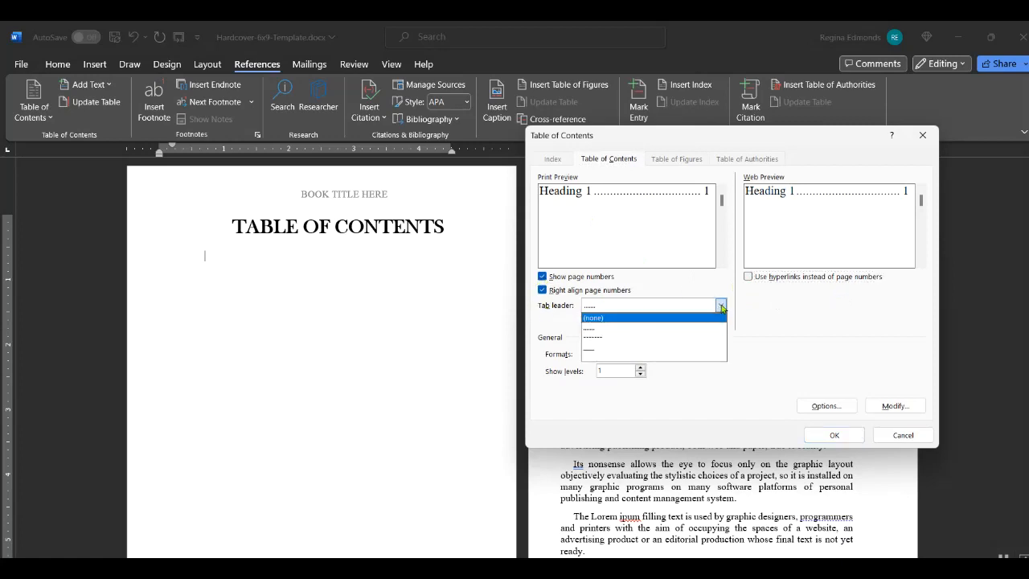
pyautogui.click(625, 330)
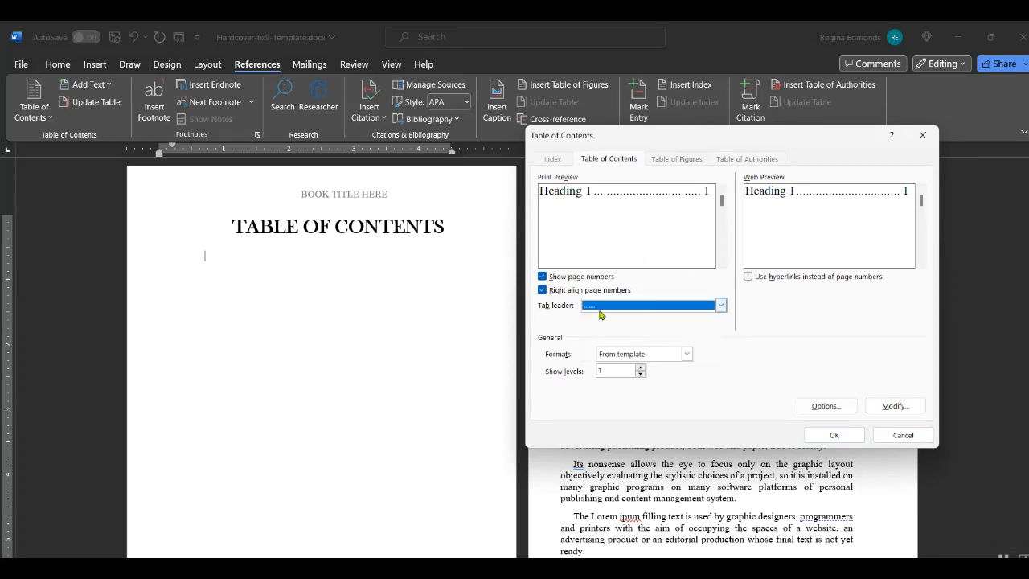
pyautogui.click(641, 367)
pyautogui.click(641, 368)
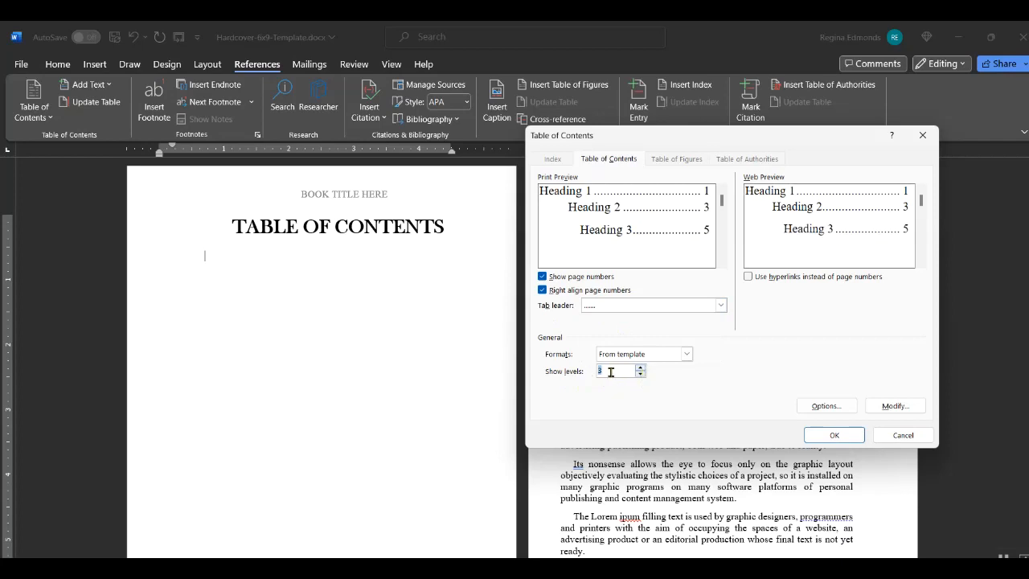
pyautogui.click(641, 375)
pyautogui.click(641, 374)
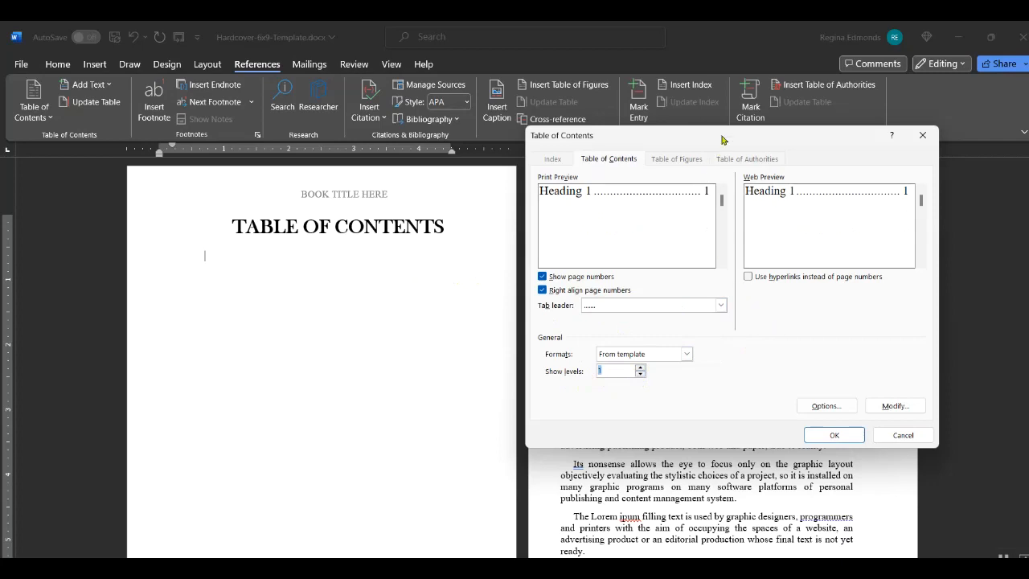
# - Open the TOC 1 entry style for modification and show its Format options
pyautogui.moveTo(724, 140); pyautogui.dragTo(698, 119)
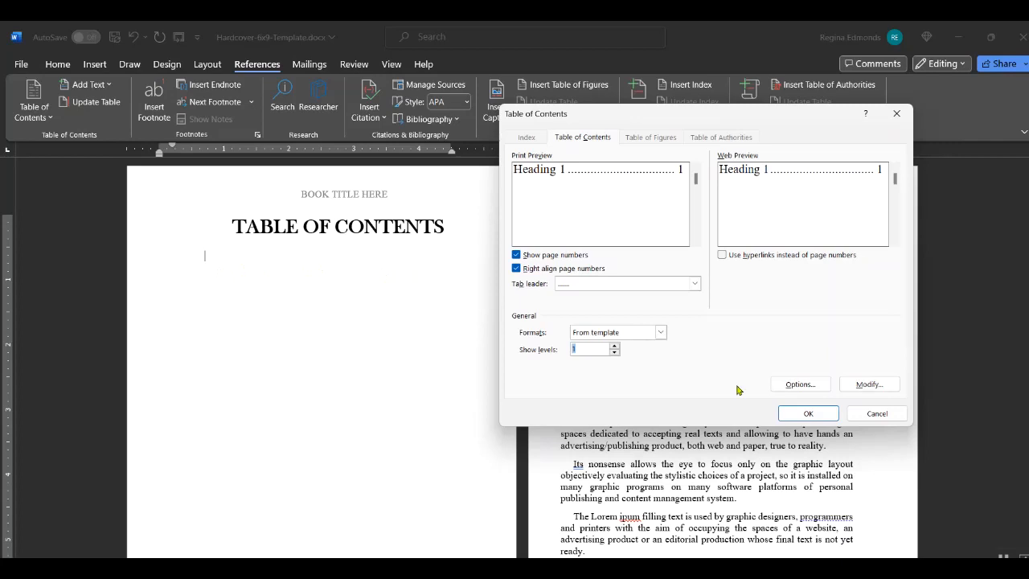
pyautogui.click(882, 386)
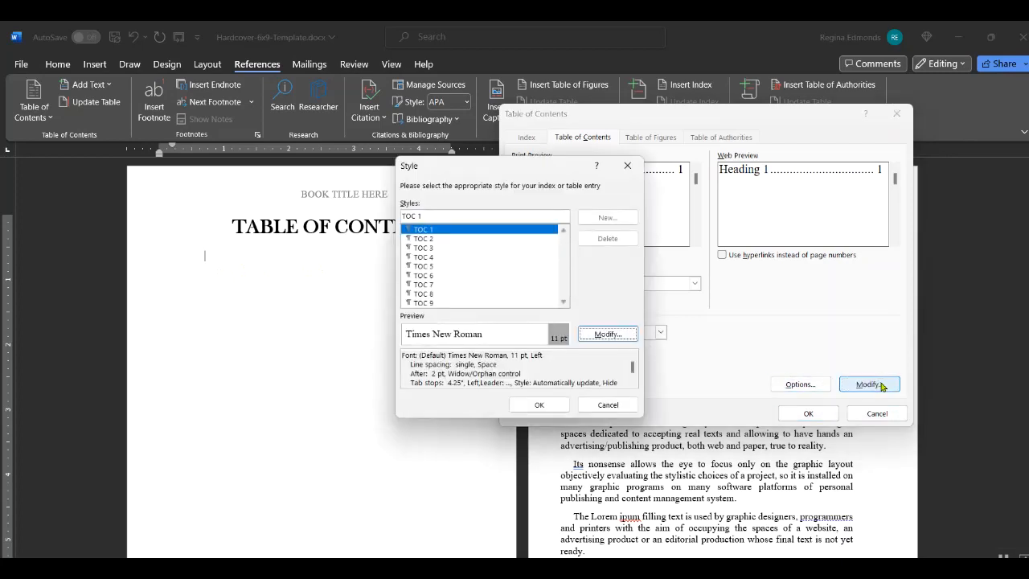
pyautogui.click(608, 334)
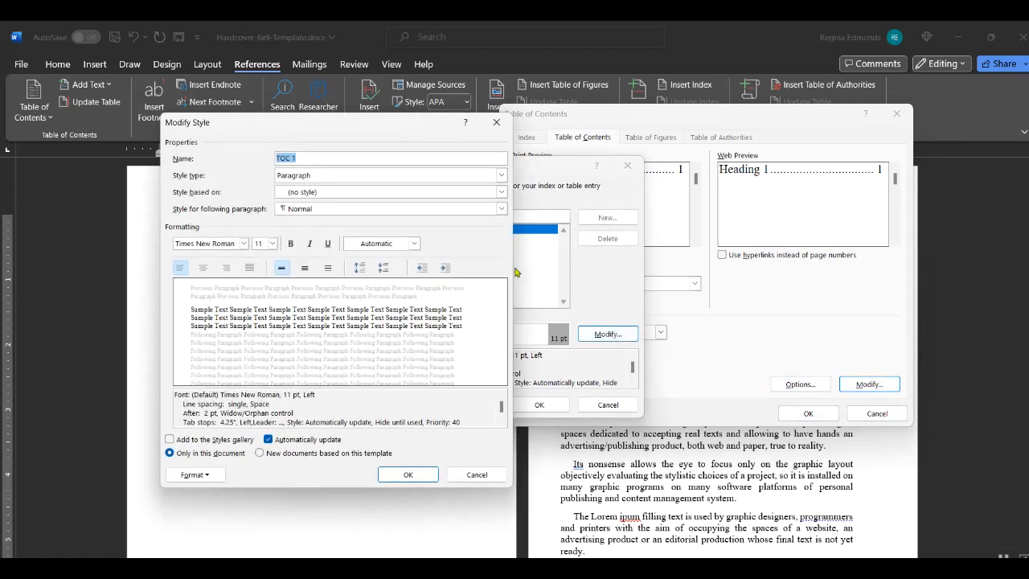
pyautogui.moveTo(408, 132); pyautogui.dragTo(752, 122)
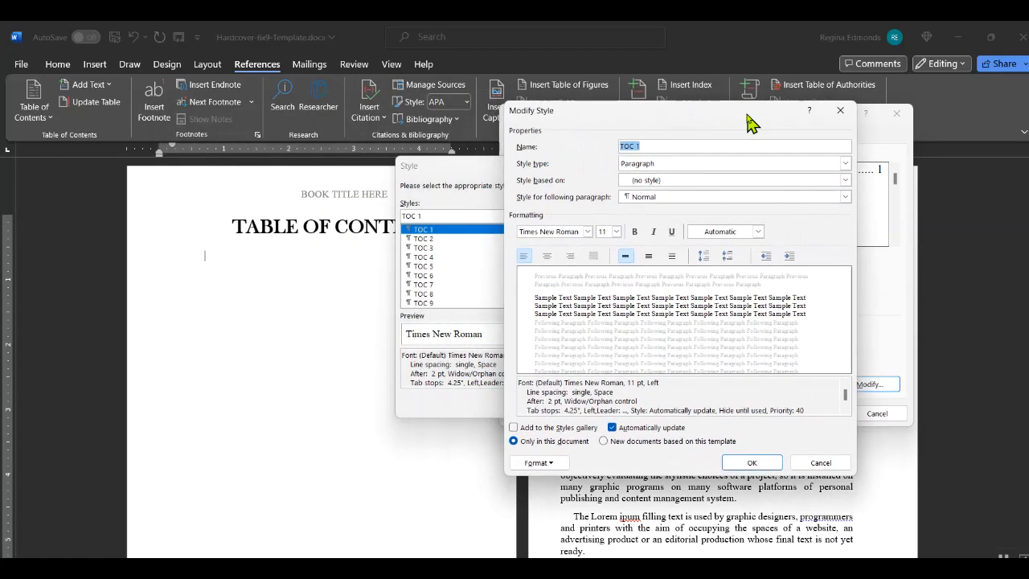
pyautogui.click(547, 465)
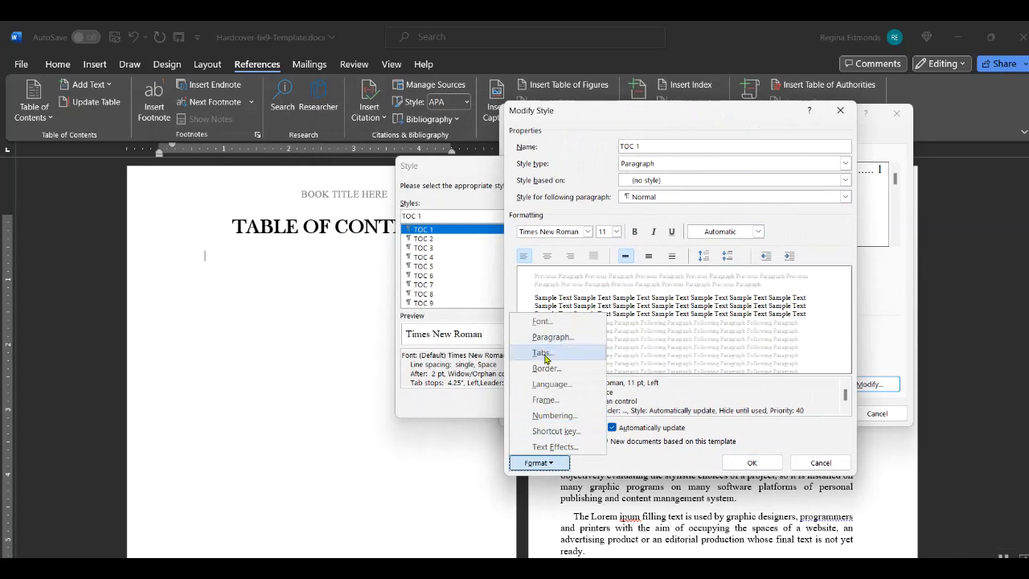
# - In TOC 1's Tabs settings, clear all tab stops, including the 4.25" stop
pyautogui.click(542, 355)
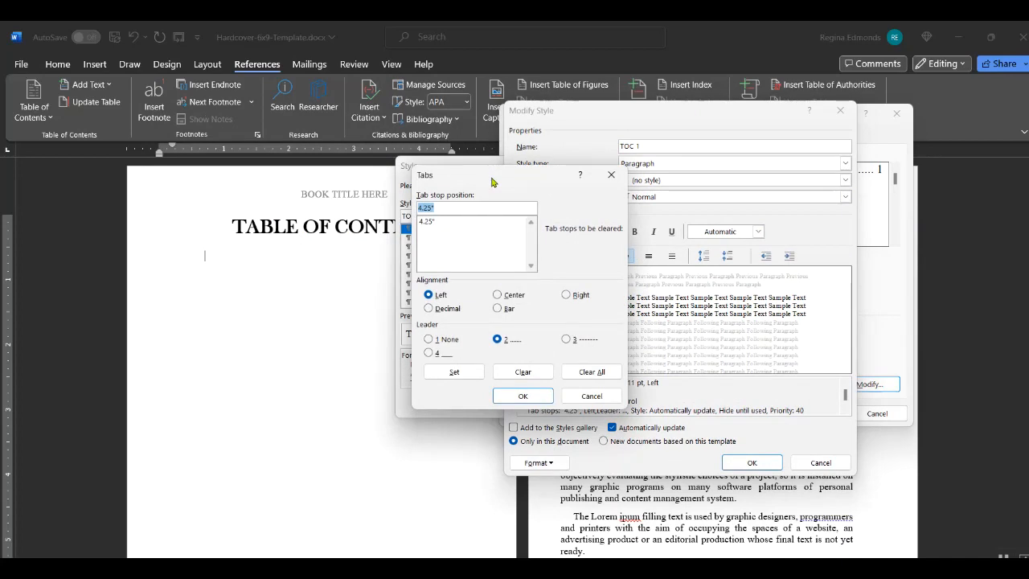
pyautogui.moveTo(493, 182); pyautogui.dragTo(697, 293)
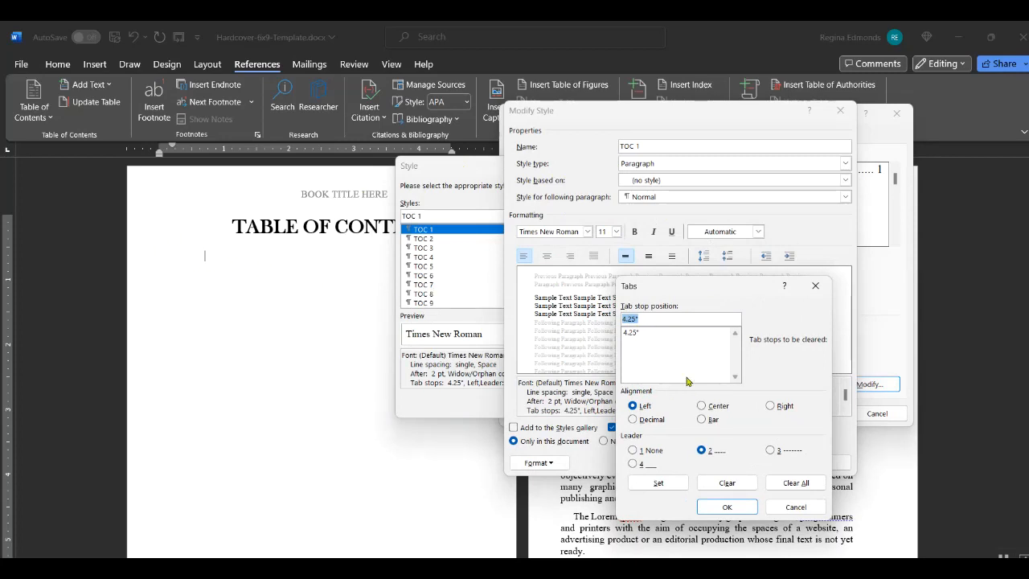
pyautogui.click(651, 335)
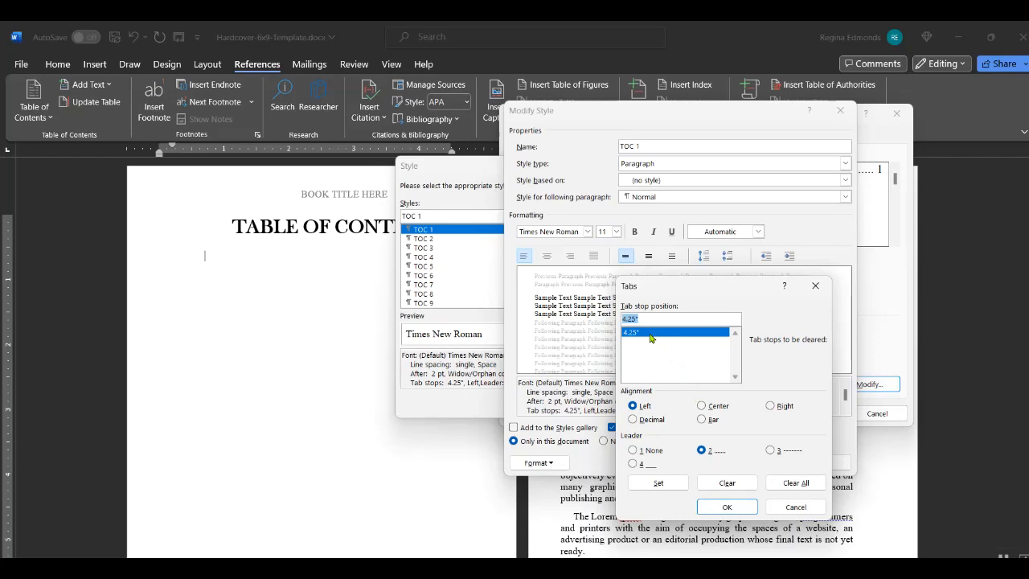
pyautogui.click(643, 319)
pyautogui.press('BackSpace')
pyautogui.press('BackSpace')
pyautogui.press('BackSpace')
pyautogui.press('BackSpace')
pyautogui.press('BackSpace')
pyautogui.write('3.')
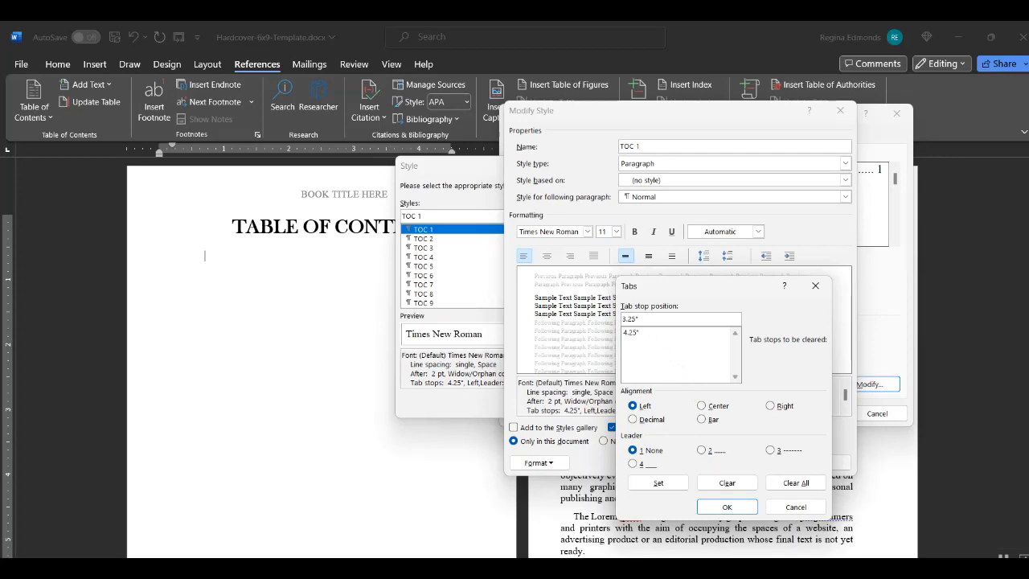
pyautogui.click(633, 332)
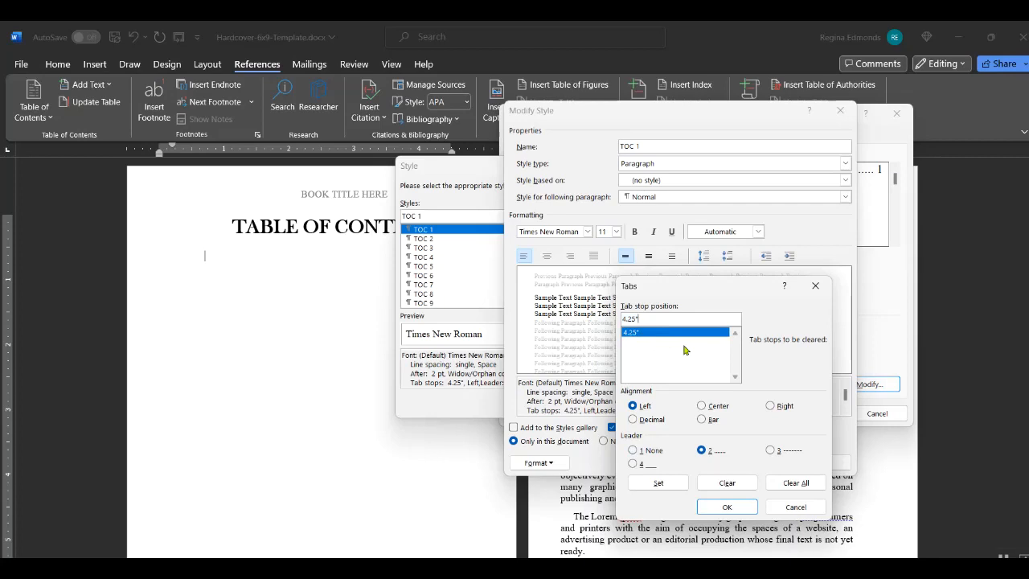
pyautogui.click(788, 485)
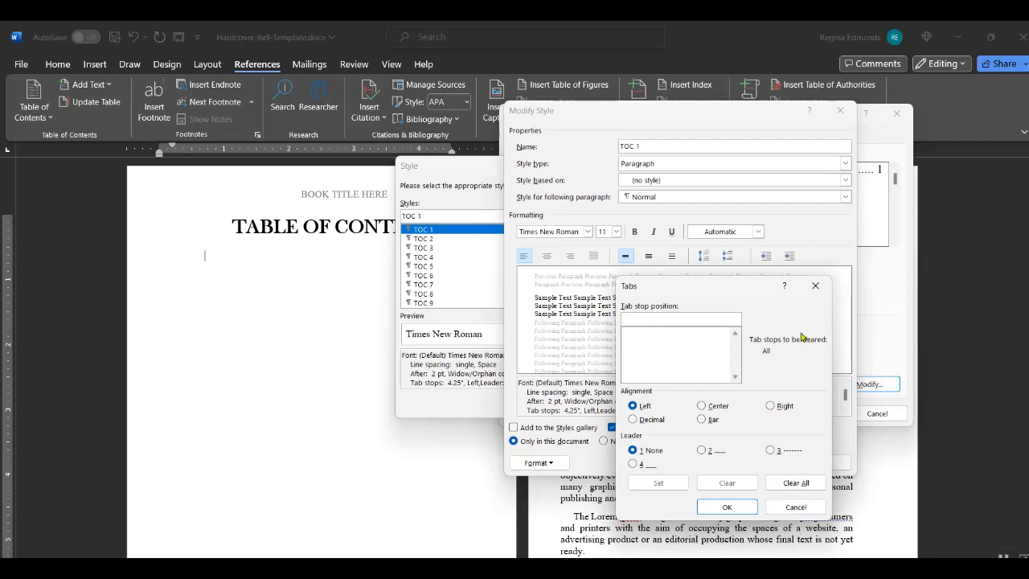
# - Set a 3.25" tab stop with dotted leader 2 for TOC 1 and confirm the Tabs and Modify Style dialogs
pyautogui.write('3.25"')
pyautogui.click(702, 451)
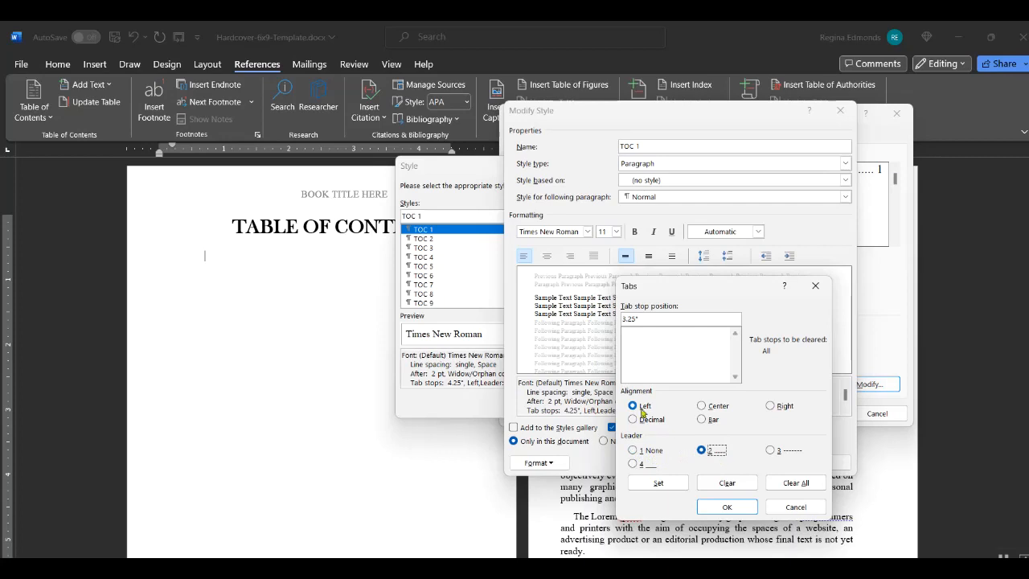
pyautogui.click(656, 484)
pyautogui.click(734, 508)
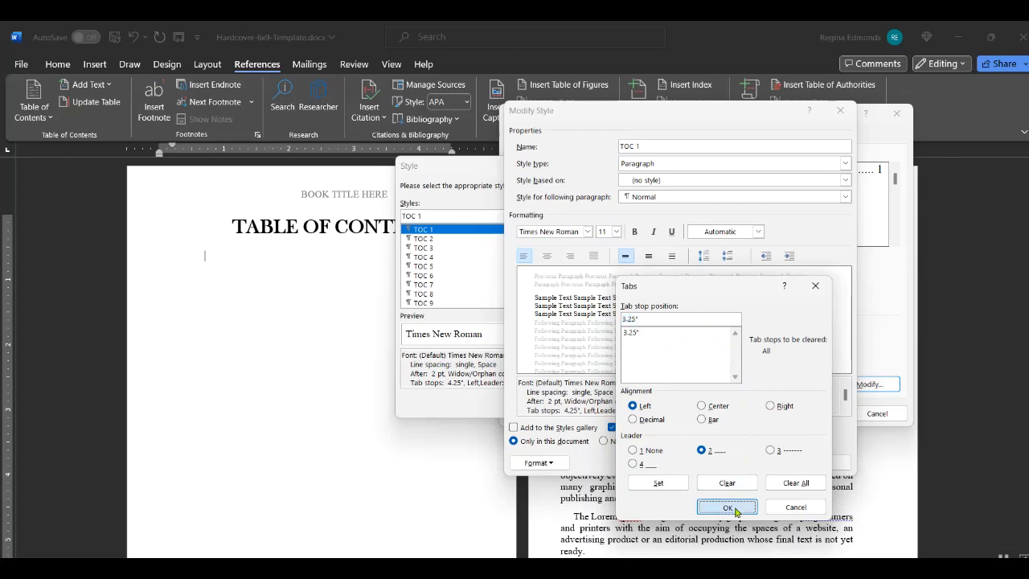
pyautogui.click(734, 464)
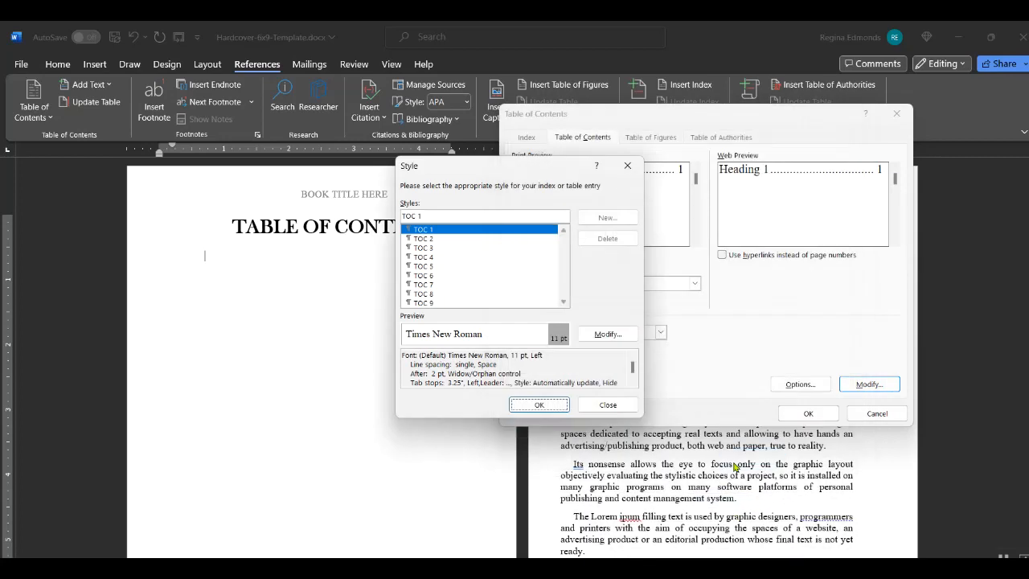
# - Accept the Style list and insert the custom dotted-leader table of contents
pyautogui.click(544, 410)
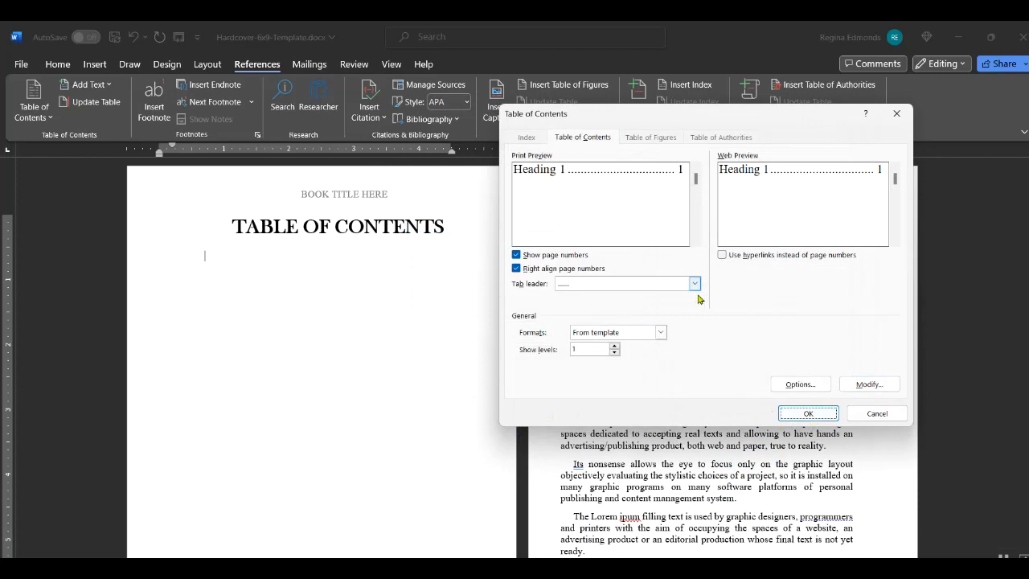
pyautogui.click(794, 414)
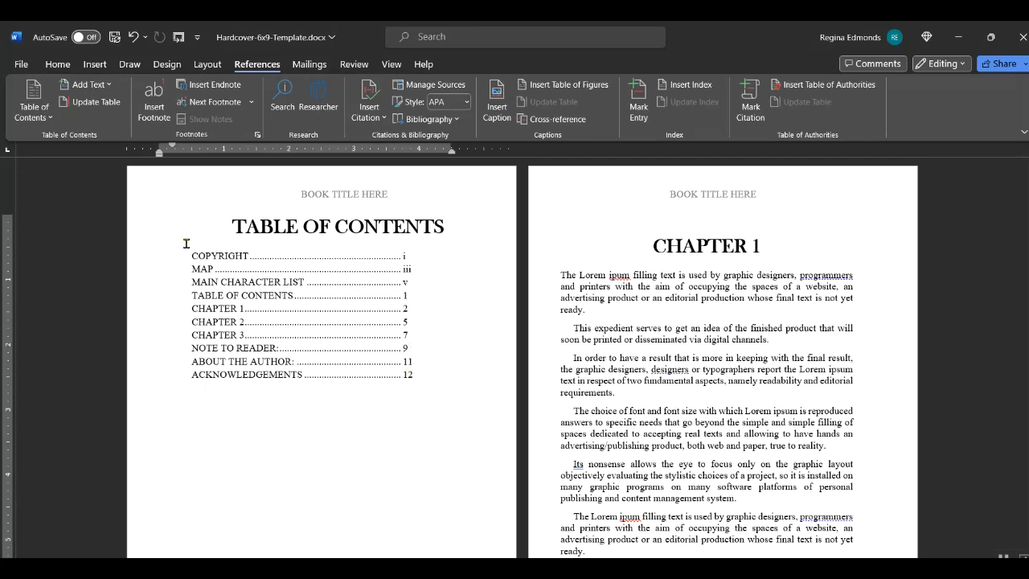
# - Select and delete the inserted table of contents entries
pyautogui.click(333, 318)
pyautogui.moveTo(333, 318); pyautogui.dragTo(415, 394)
pyautogui.press('Delete')
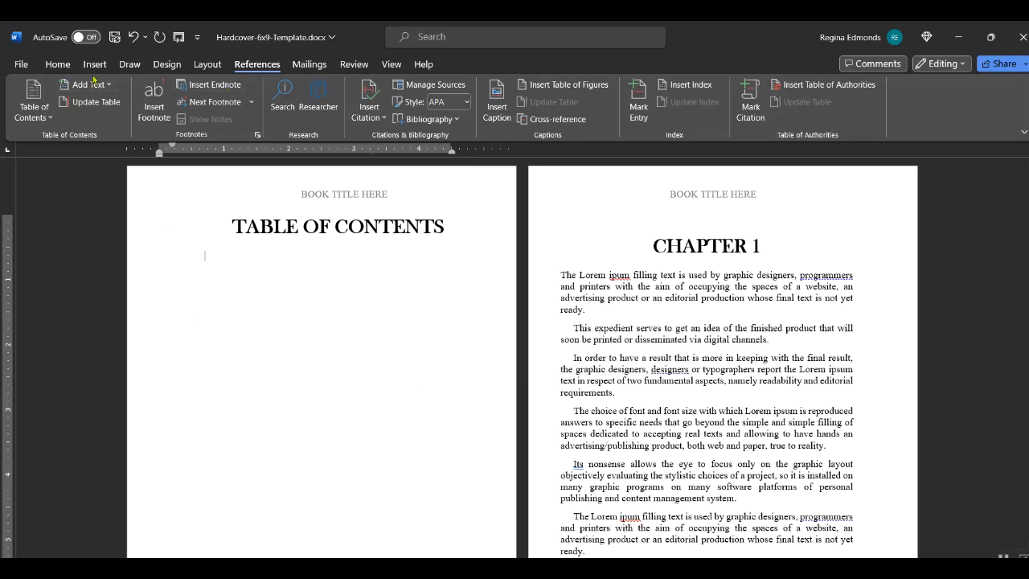
# - Reopen Custom Table of Contents with hyperlinks turned off and show the TOC entry styles
pyautogui.click(29, 113)
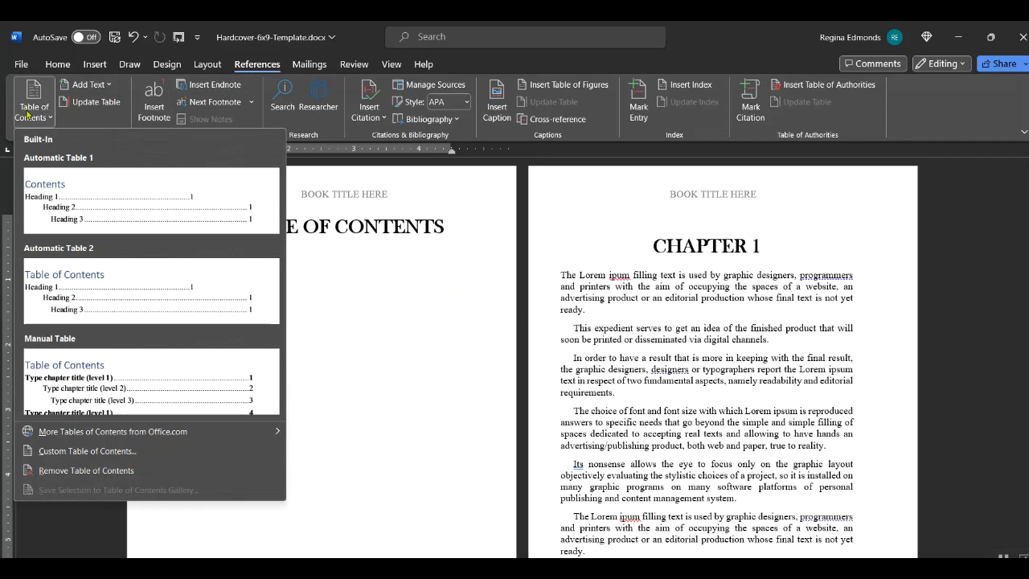
pyautogui.click(91, 454)
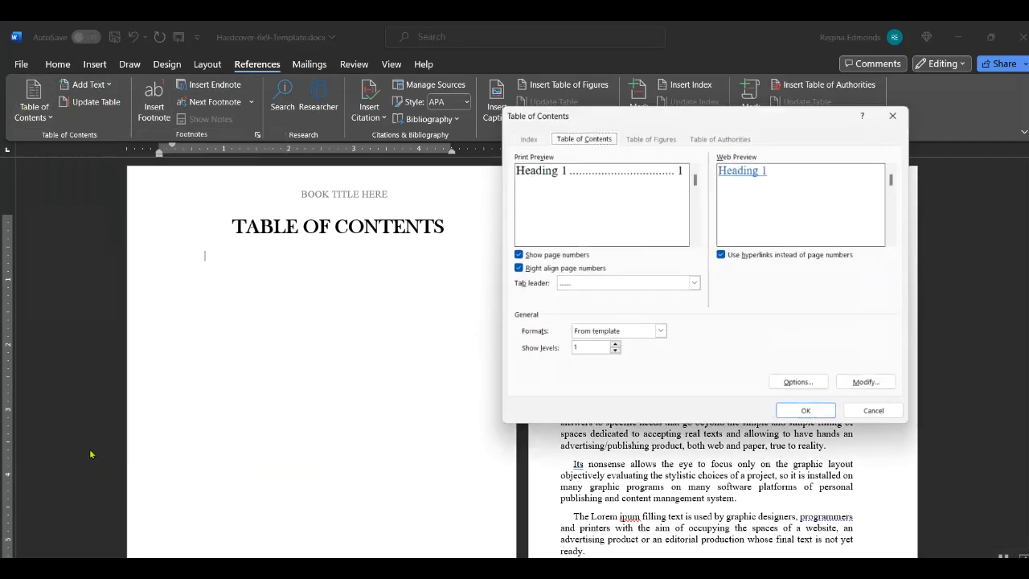
pyautogui.click(721, 254)
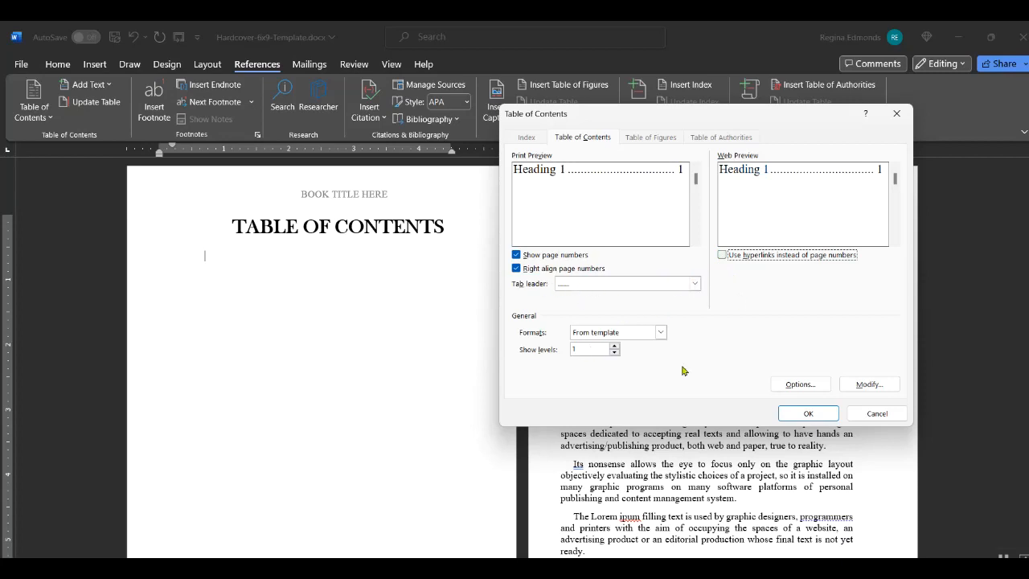
pyautogui.click(873, 385)
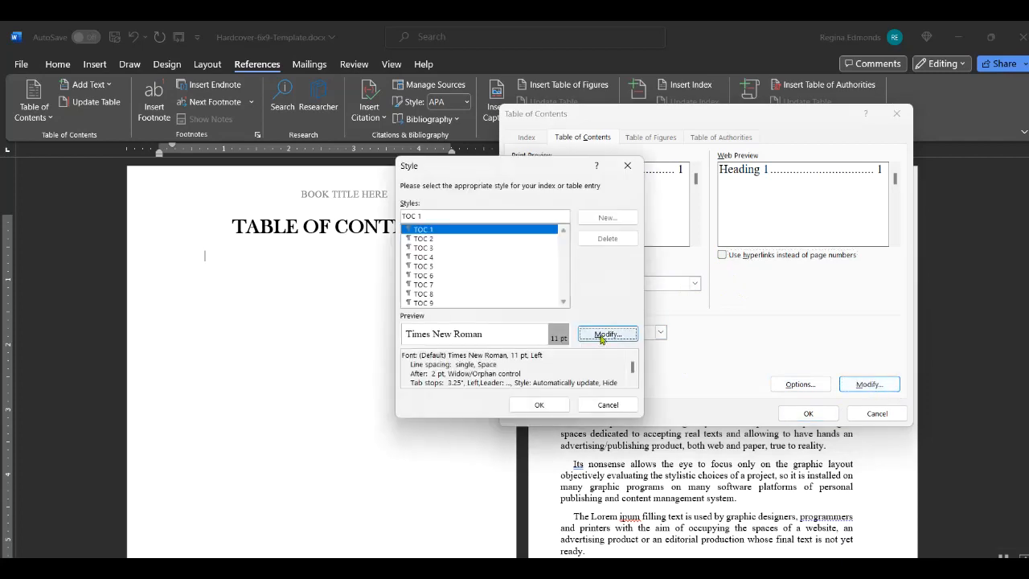
# - In the TOC 1 style, clear all tab stops and add a 4.25-inch tab with dotted leader 2
pyautogui.click(607, 333)
pyautogui.click(554, 462)
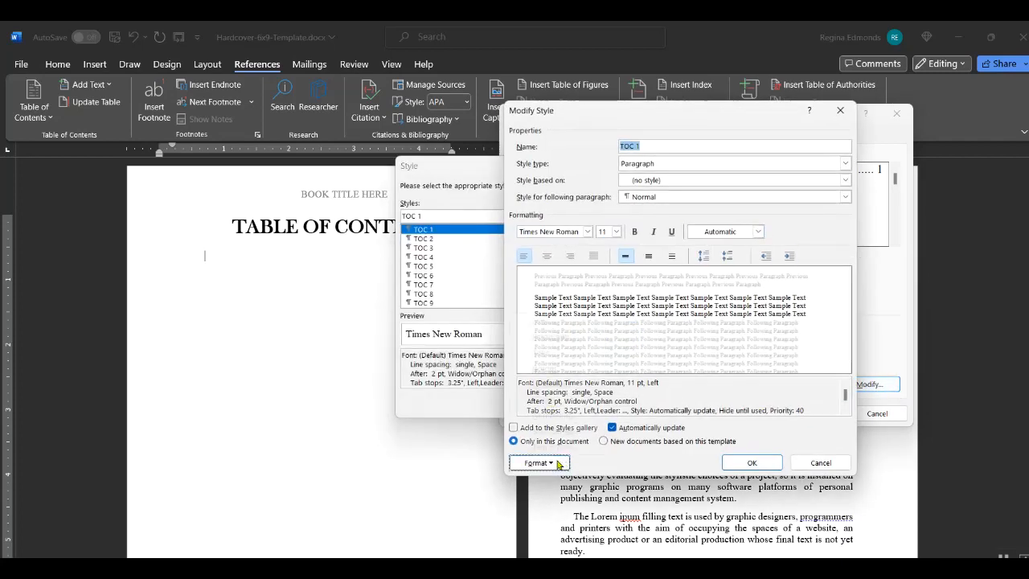
pyautogui.click(537, 355)
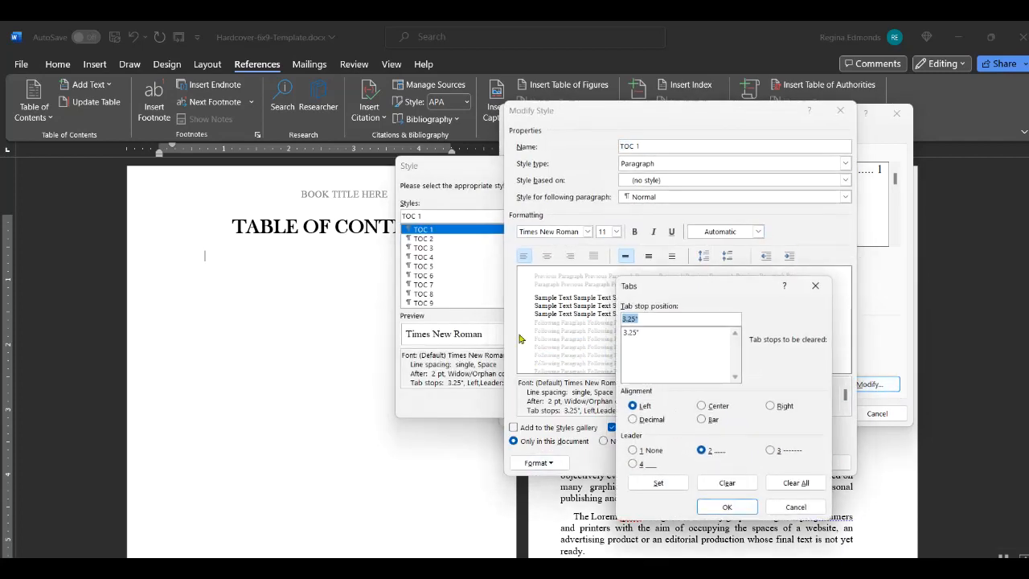
pyautogui.click(796, 482)
pyautogui.click(635, 318)
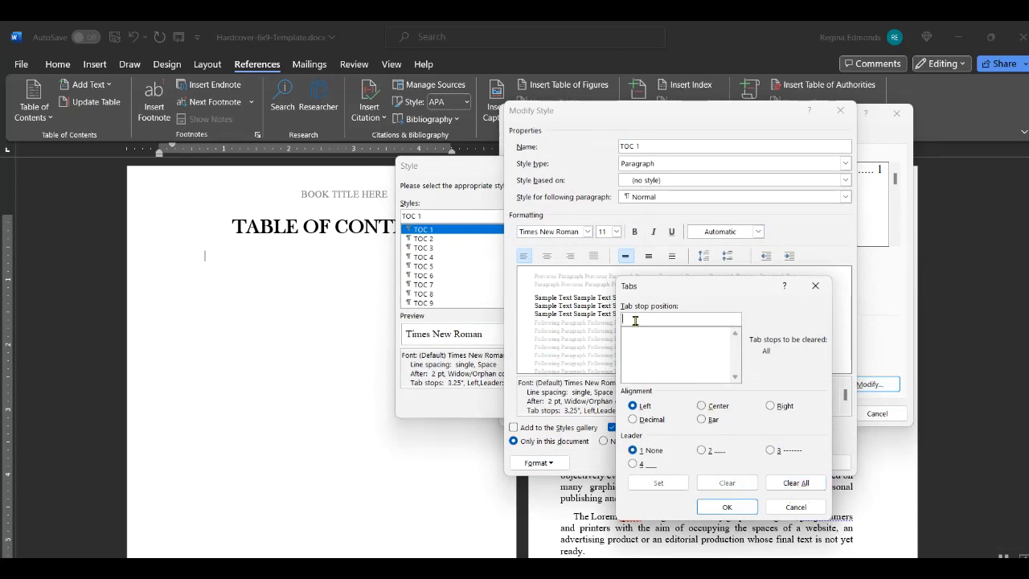
pyautogui.write('4.25')
pyautogui.click(701, 451)
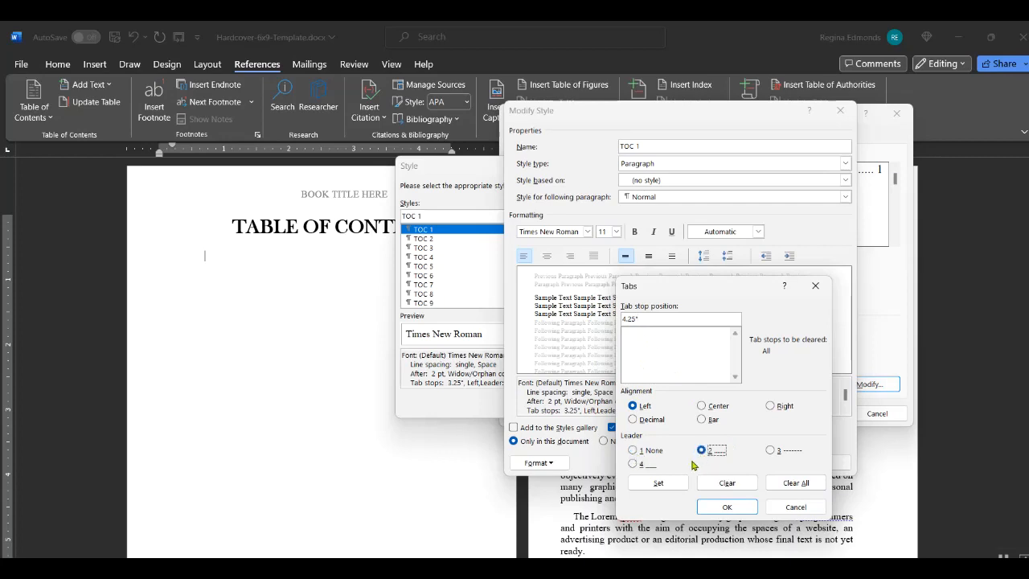
pyautogui.click(658, 483)
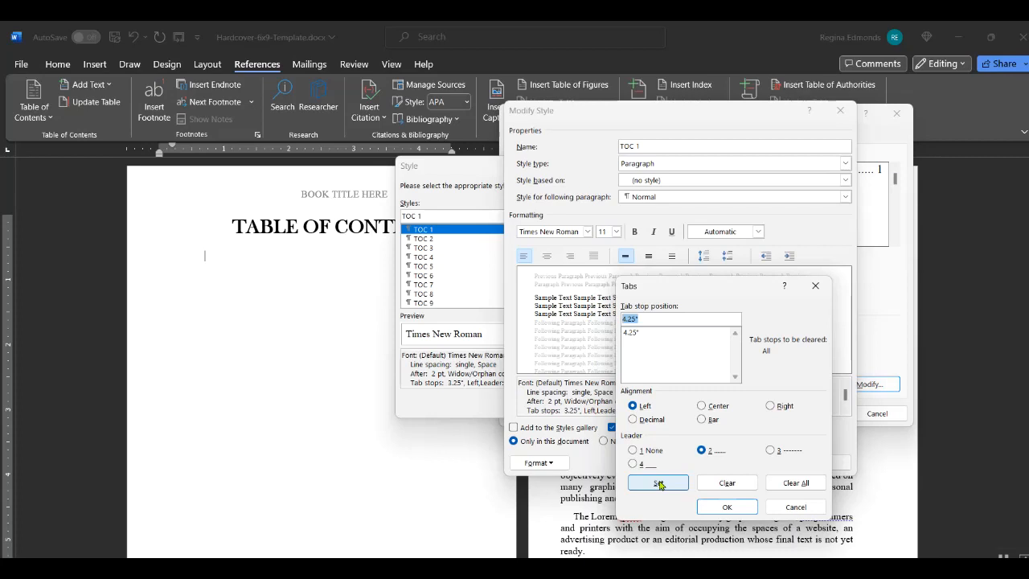
pyautogui.click(733, 508)
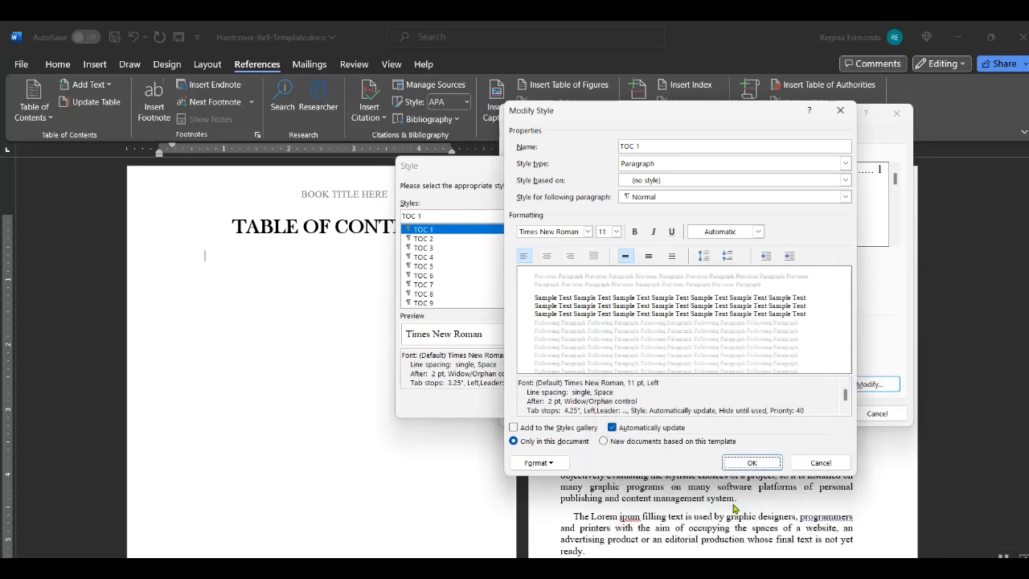
pyautogui.click(752, 463)
pyautogui.click(540, 405)
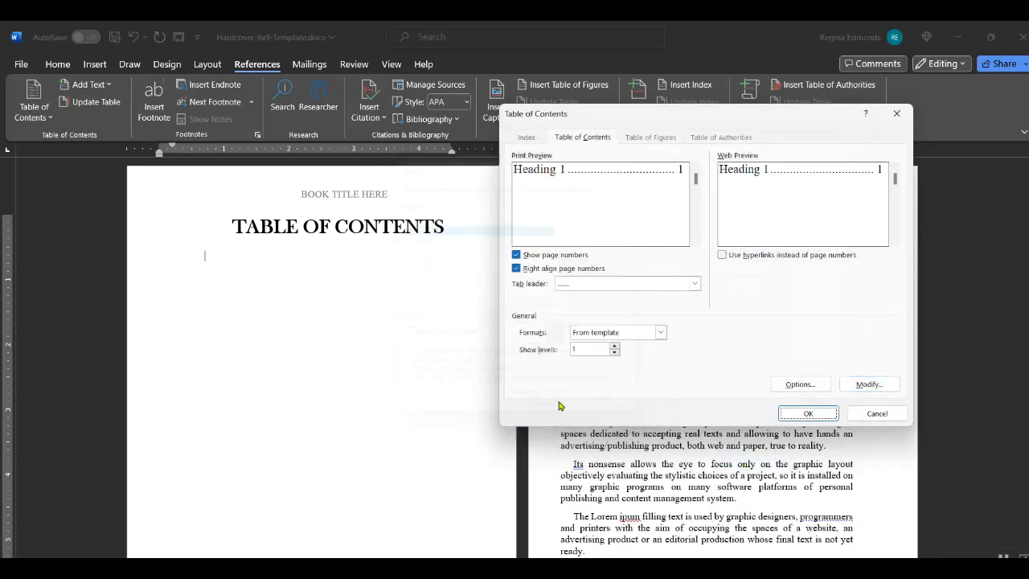
# - Insert the table of contents, COPYRIGHT through ACKNOWLEDGEMENTS, with dotted leaders to the page numbers
pyautogui.click(809, 413)
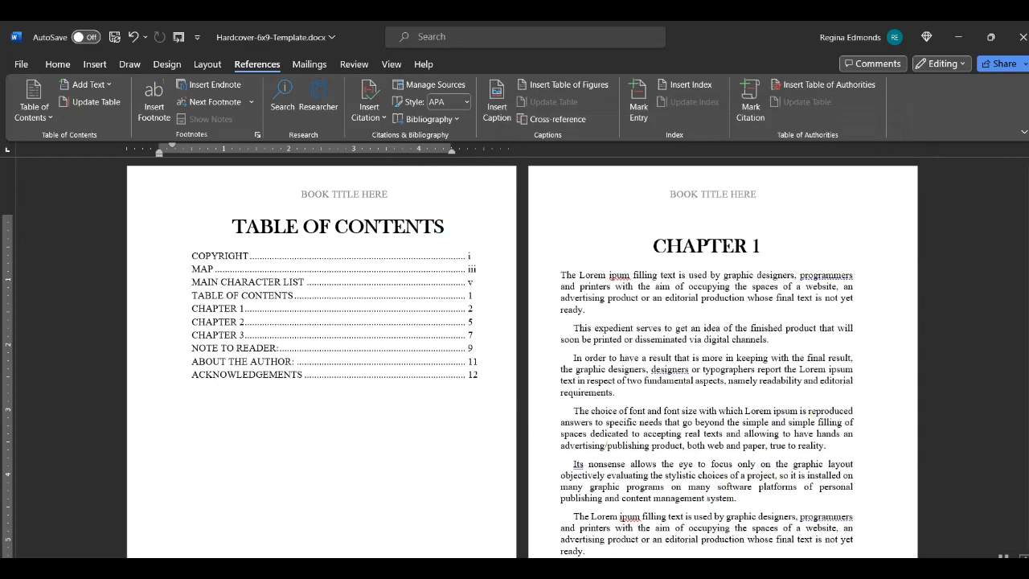